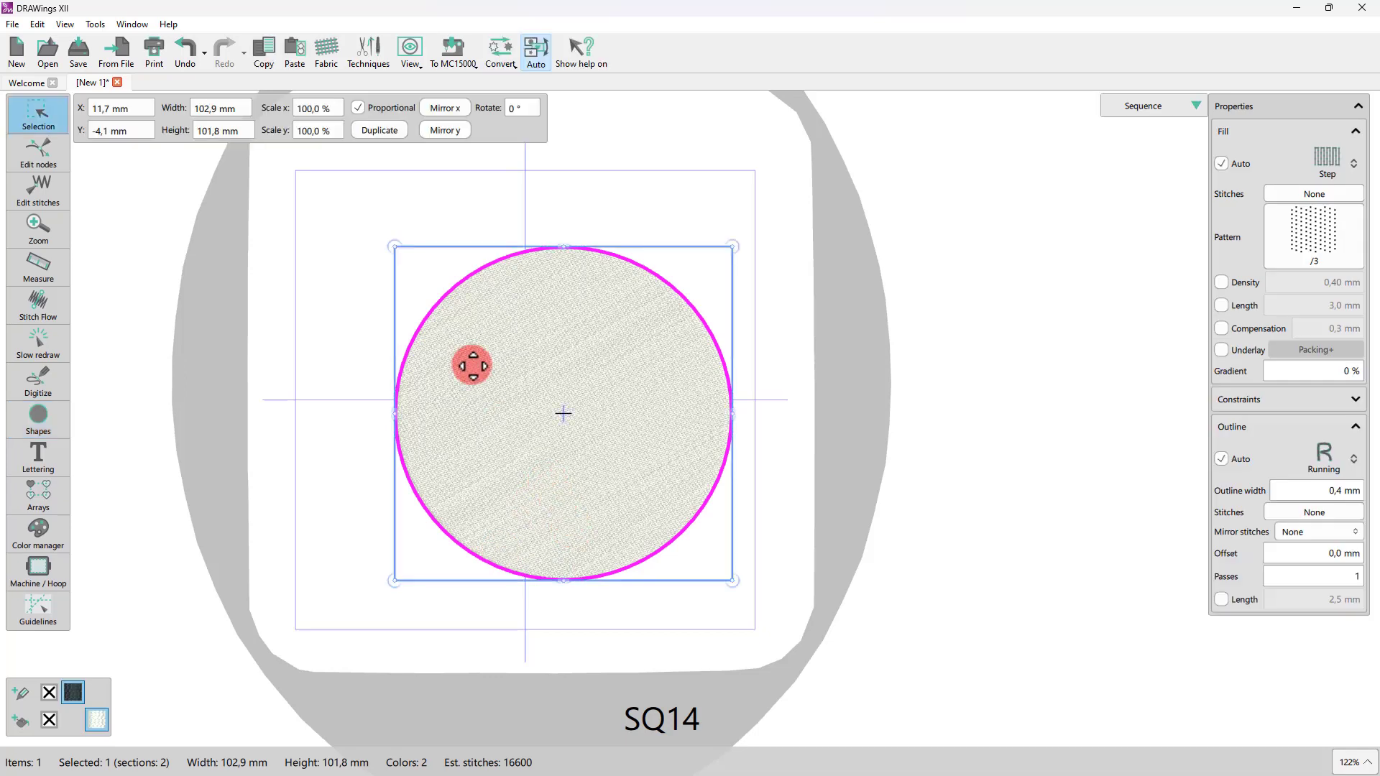
Step: Remove the circle's fill so only its outline remains, and center it on the hoop
click(51, 717)
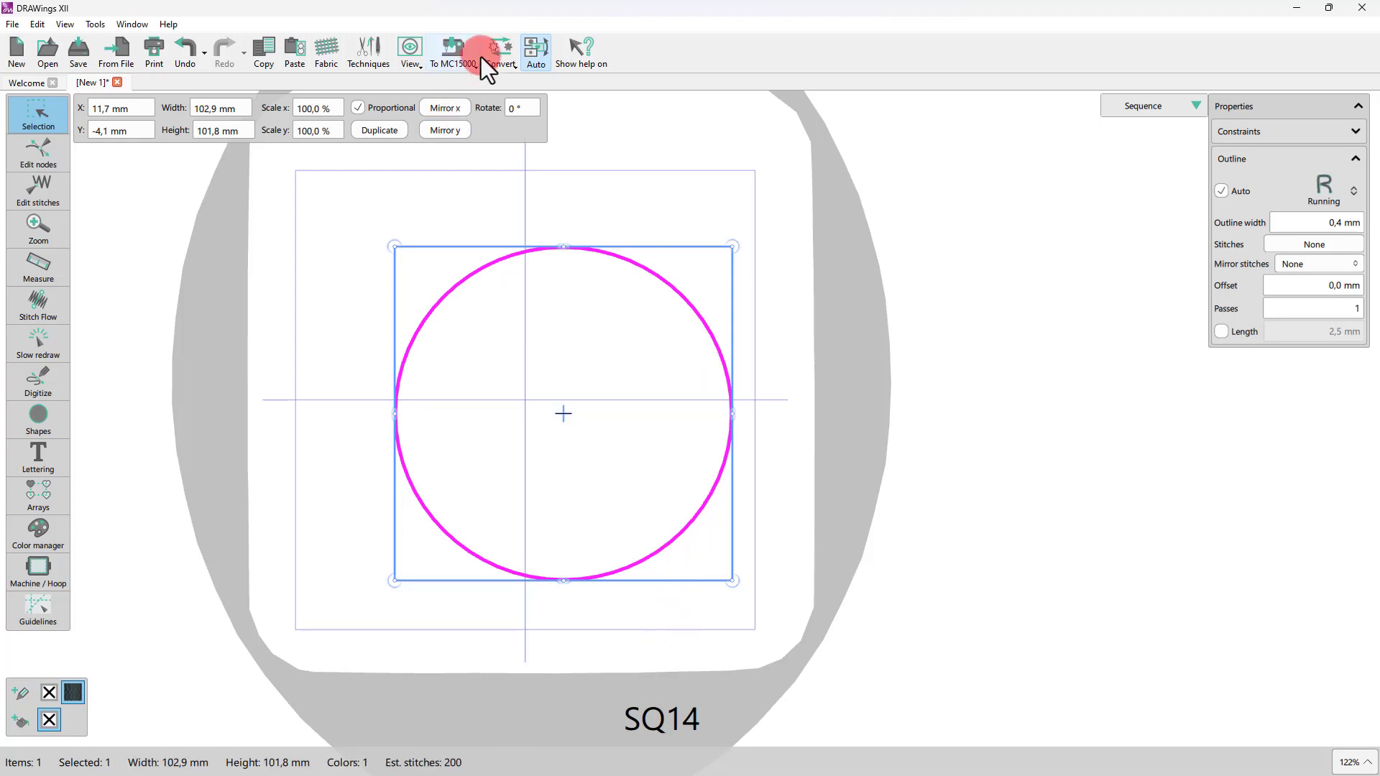
click(481, 58)
click(475, 117)
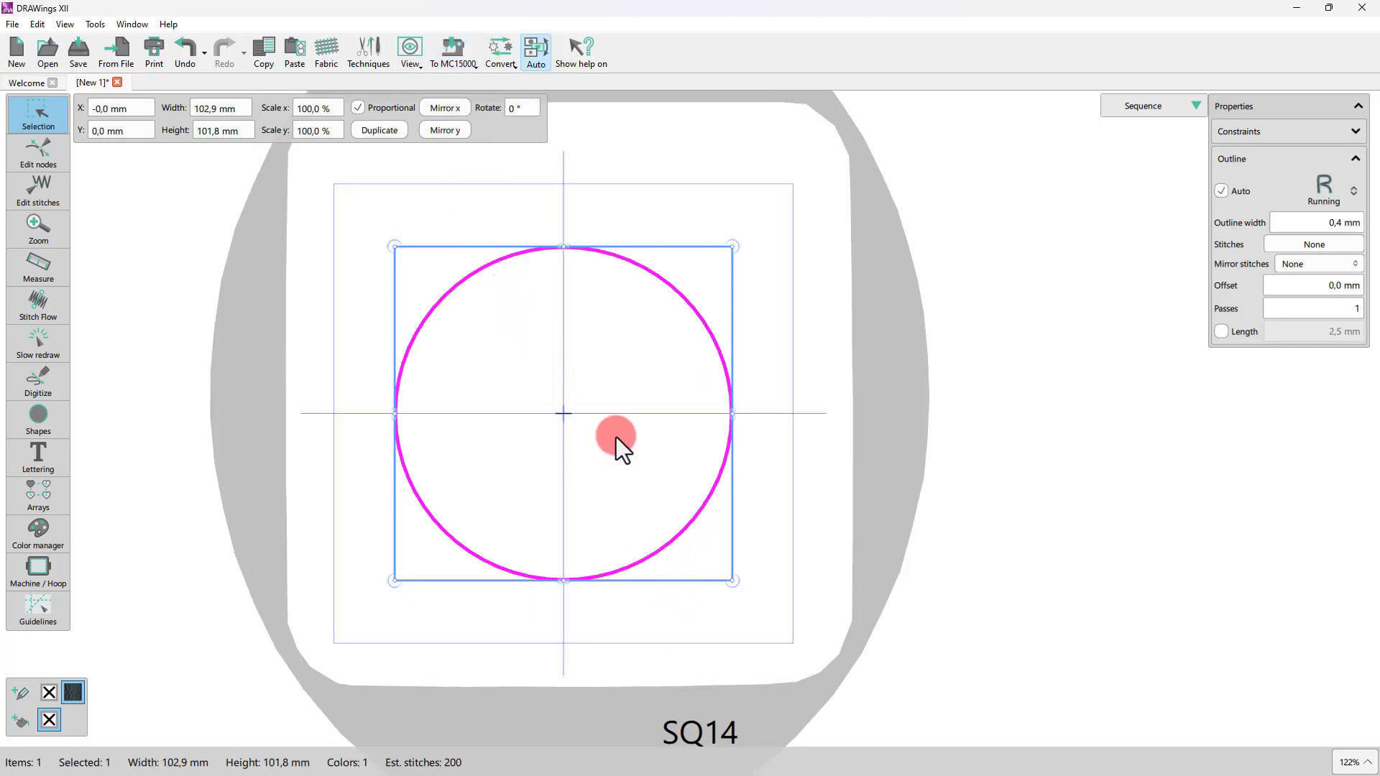
Step: Select the circle and switch its outline stitch type to Array
click(670, 447)
click(719, 456)
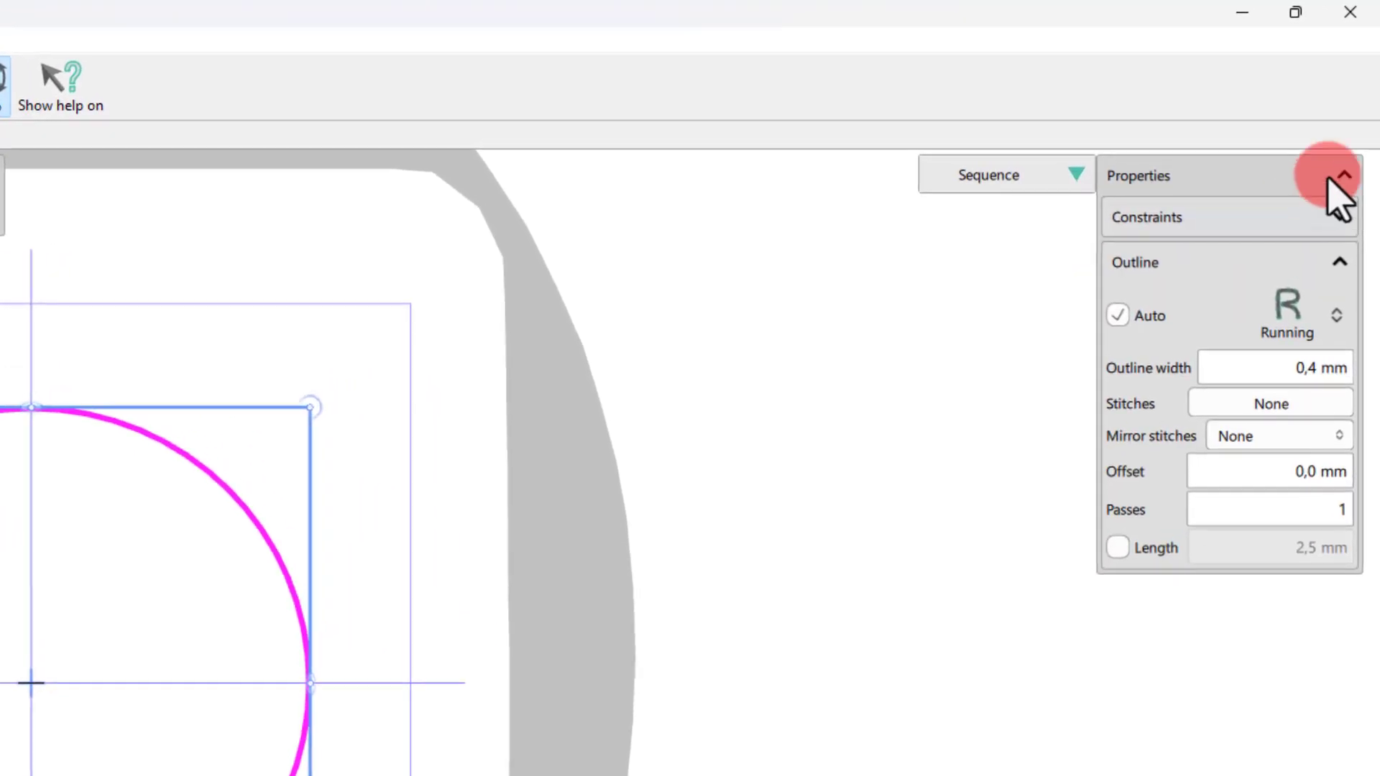
click(1298, 307)
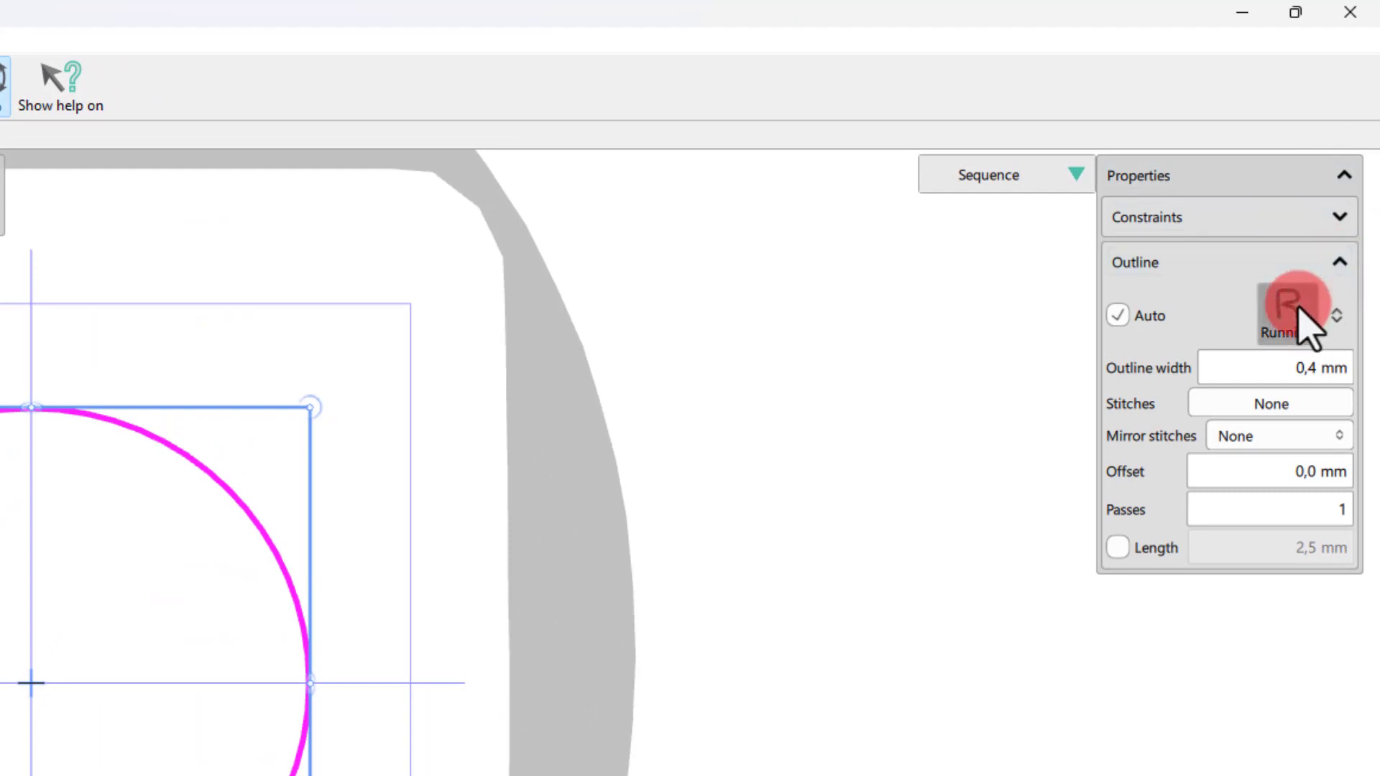
click(1250, 447)
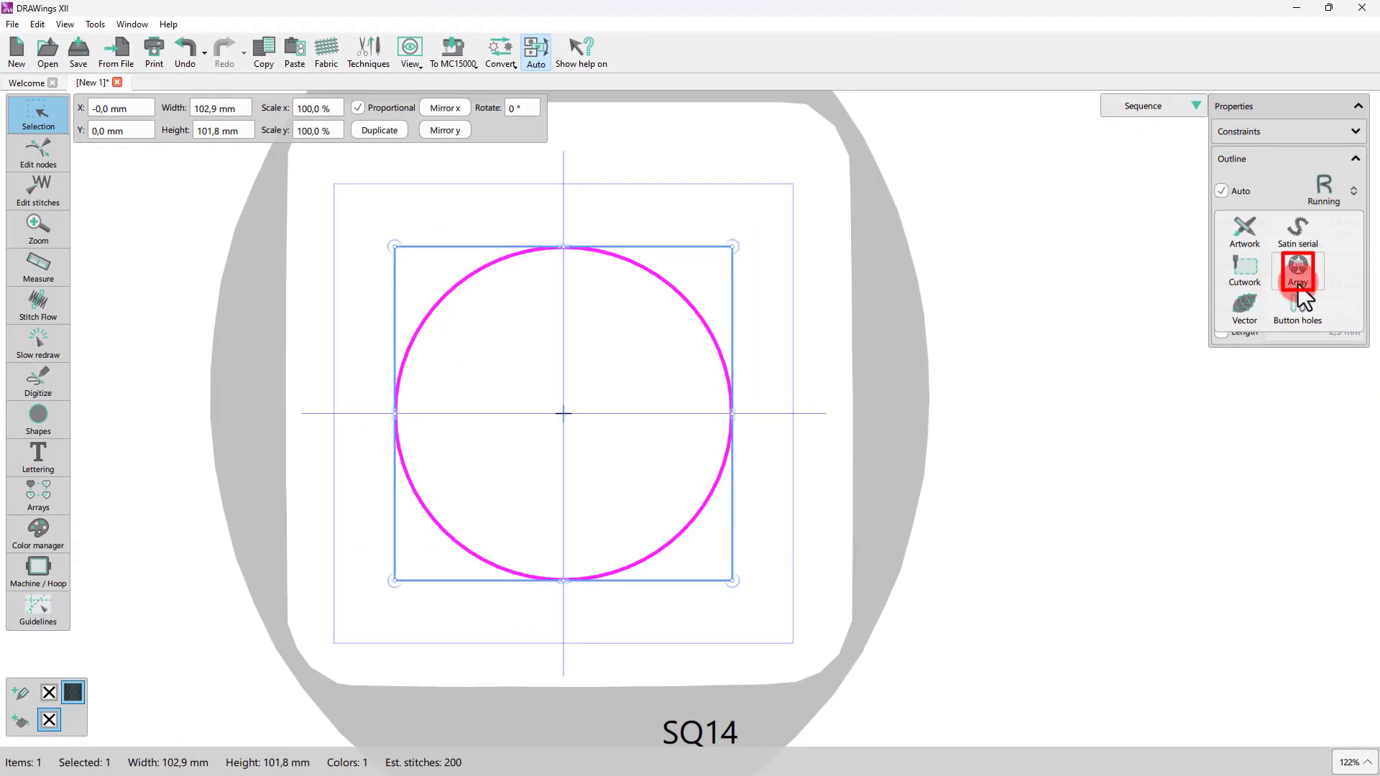
click(1297, 273)
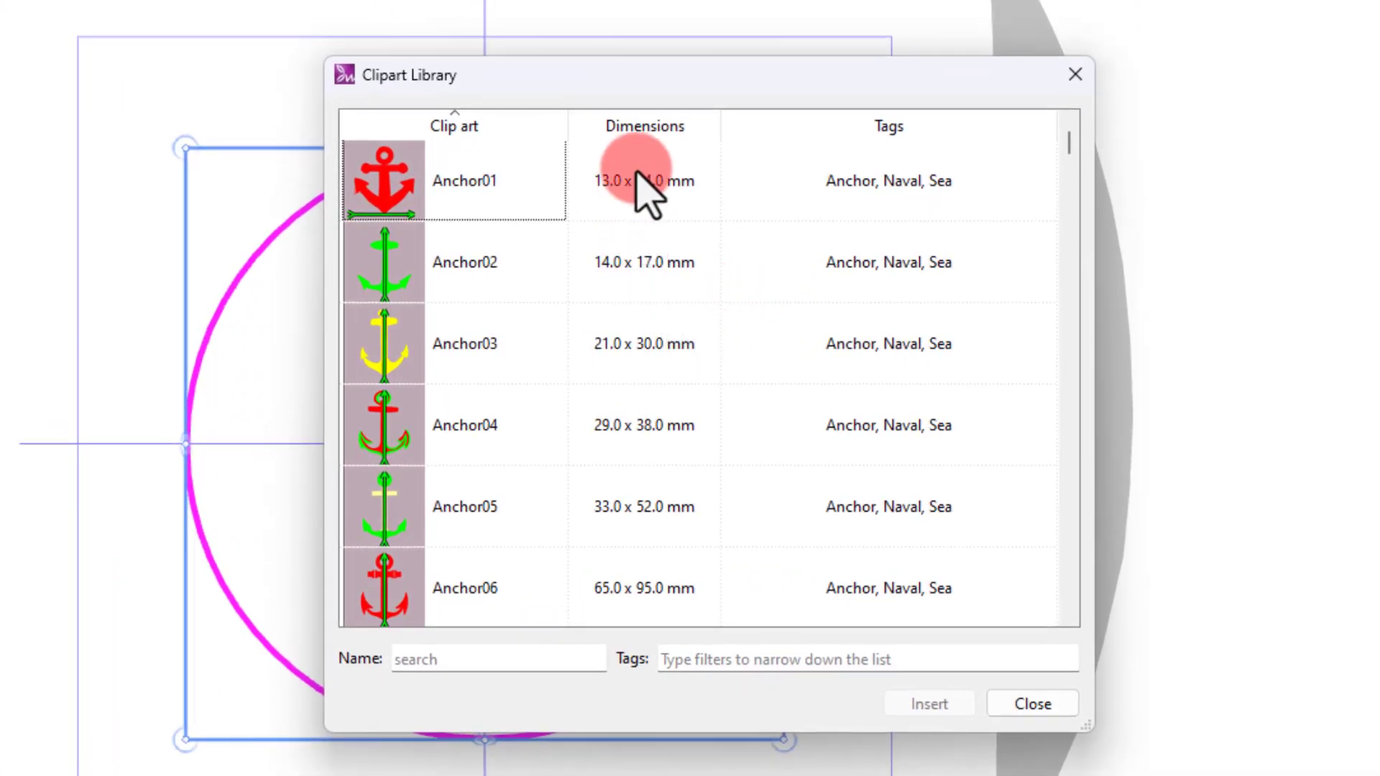
Step: Browse the clip art library, insert Asterias01, and place it beside the circle
scroll(647, 183, down, 5)
scroll(668, 151, down, 2)
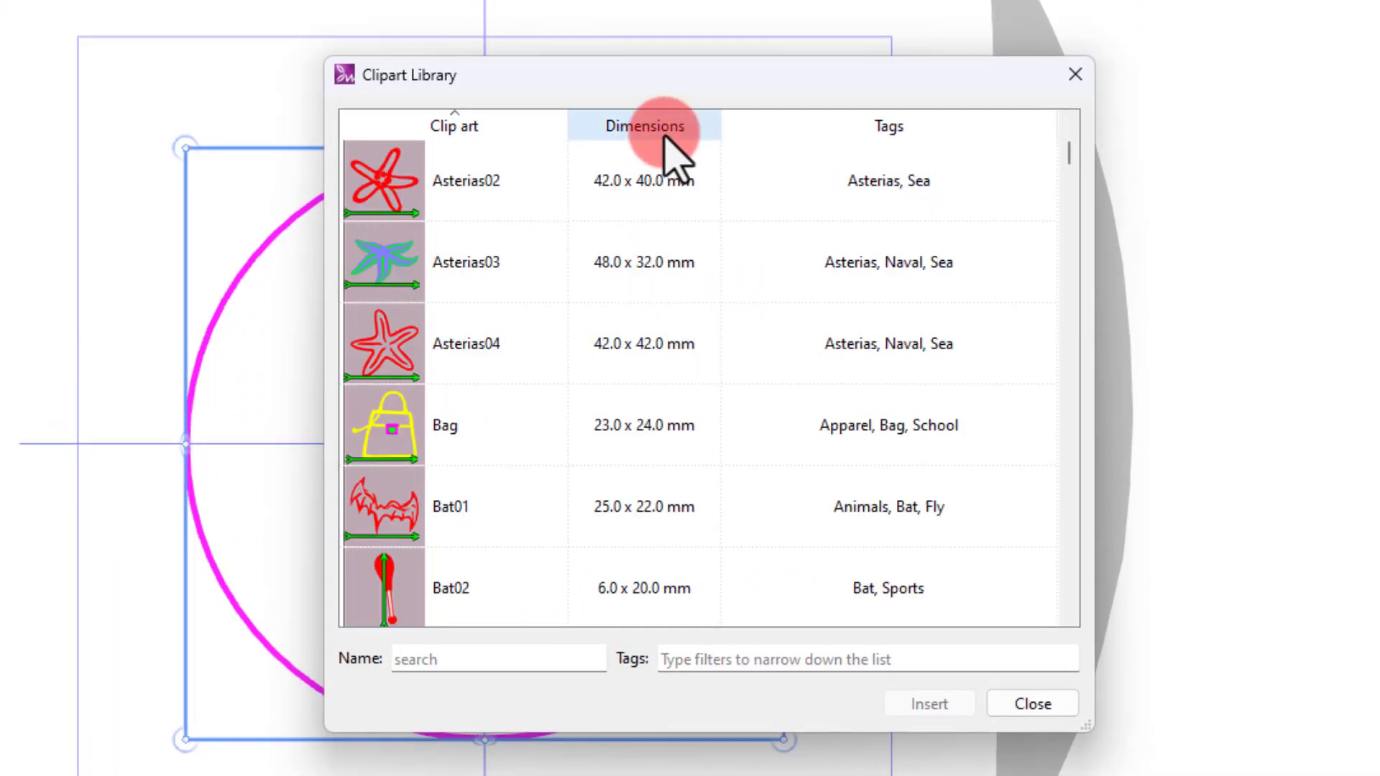
scroll(534, 186, down, 1)
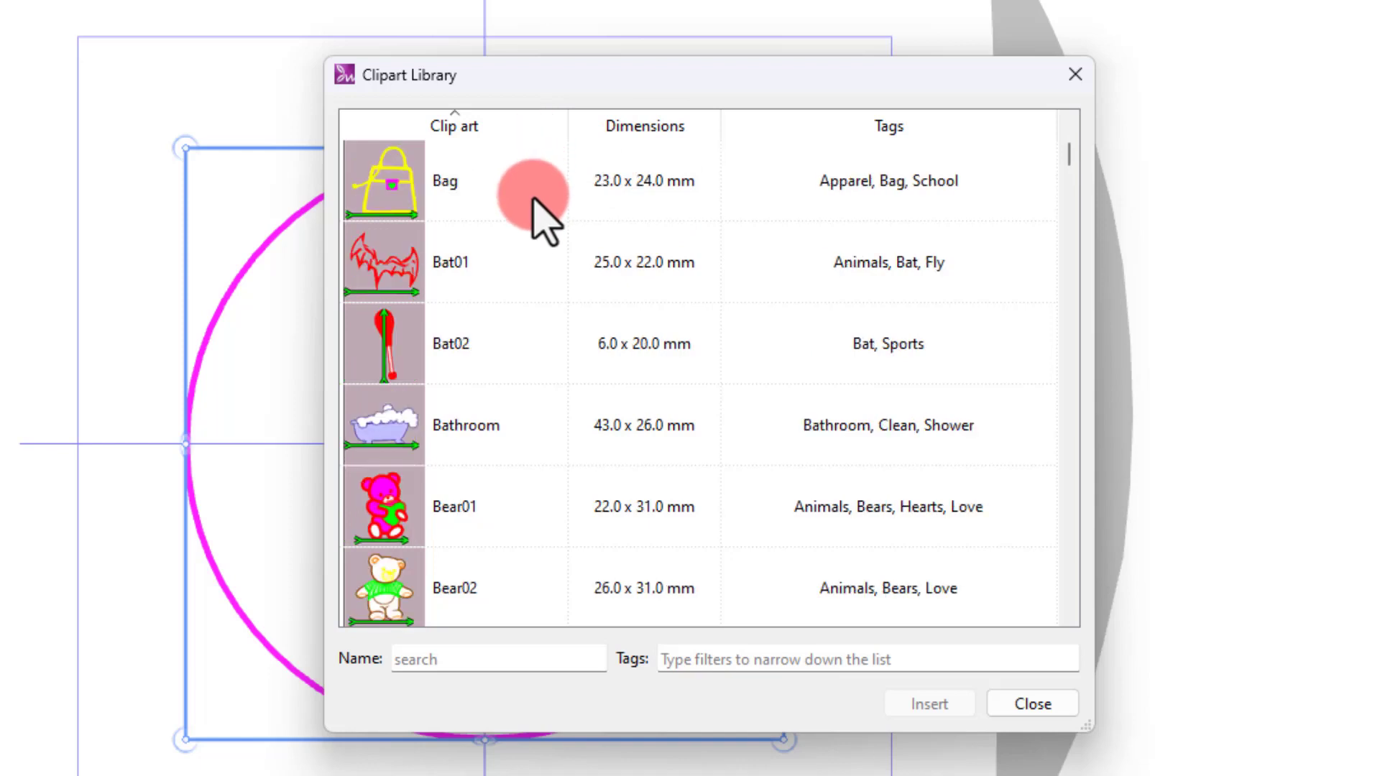
scroll(533, 216, up, 3)
scroll(534, 216, down, 1)
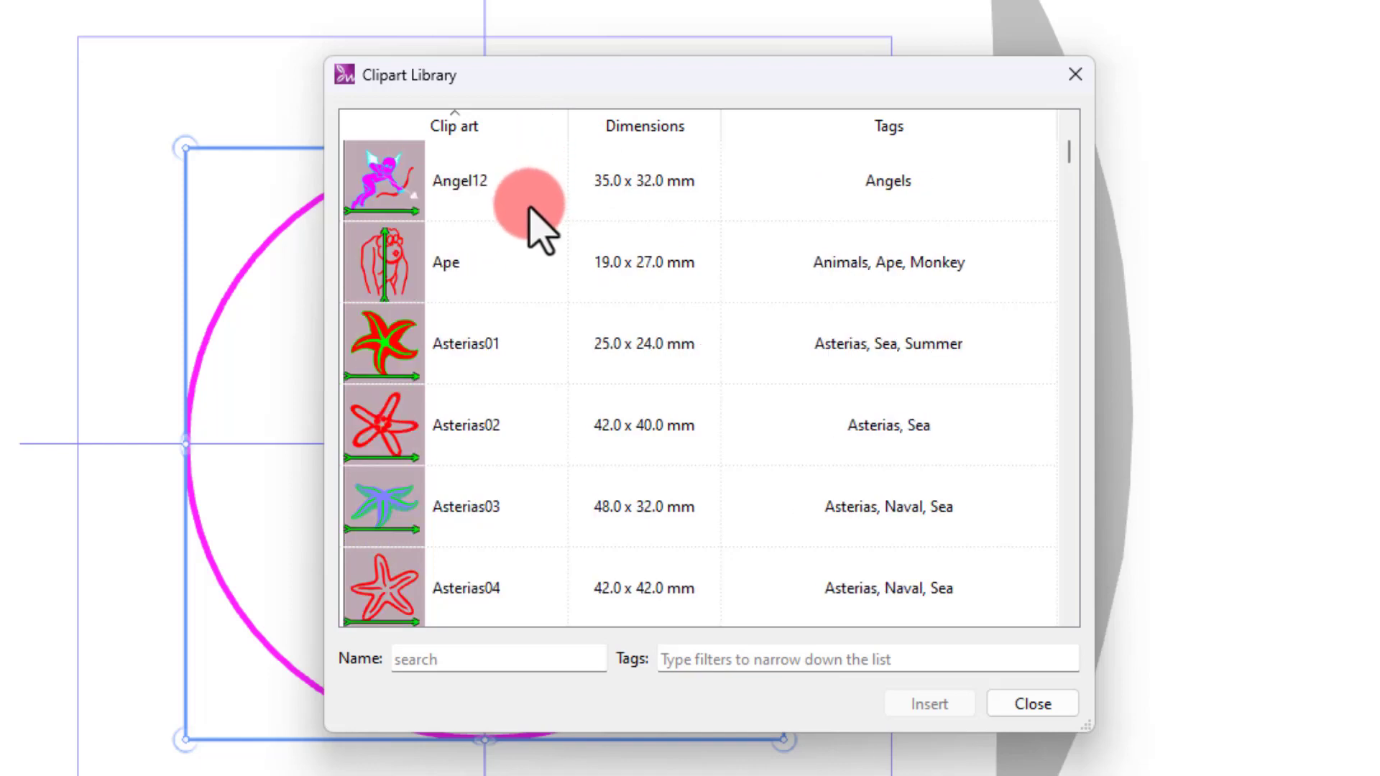
click(454, 338)
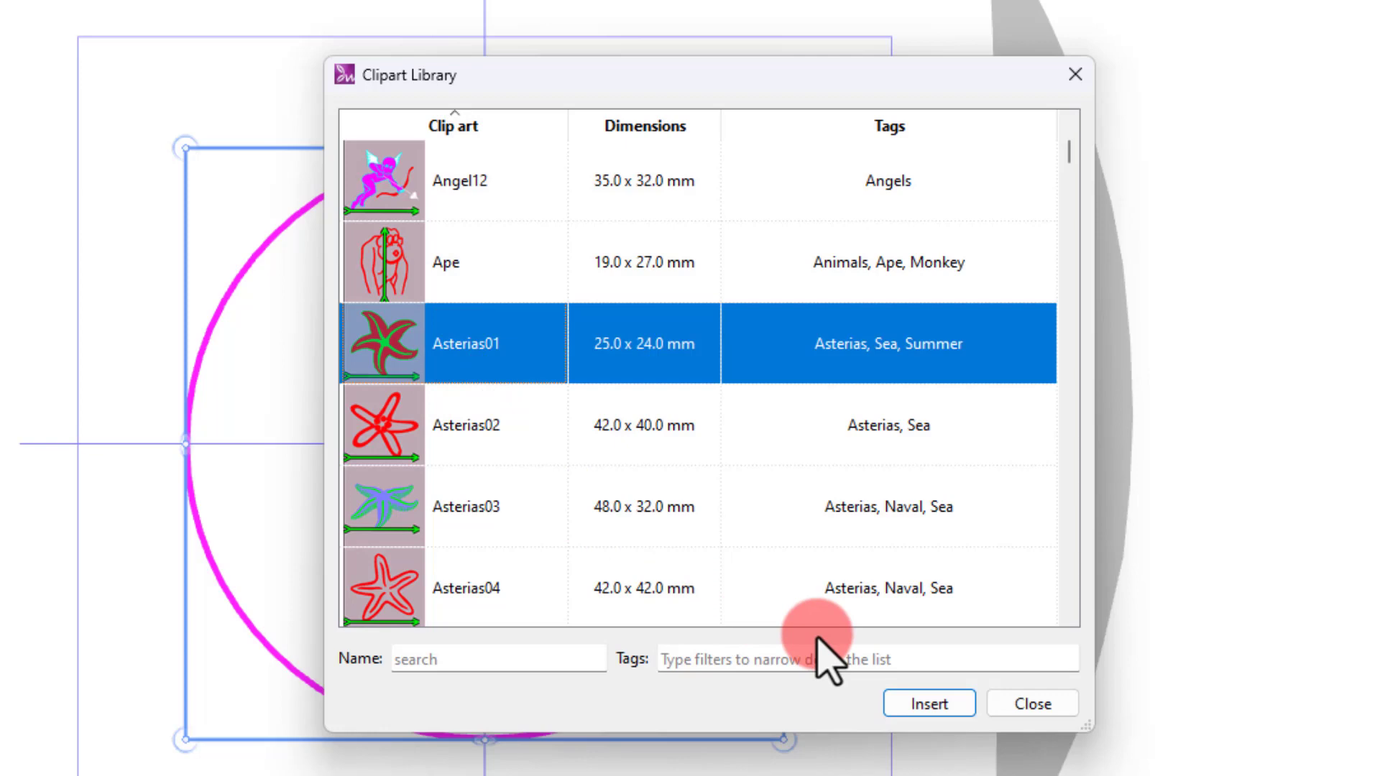
click(927, 704)
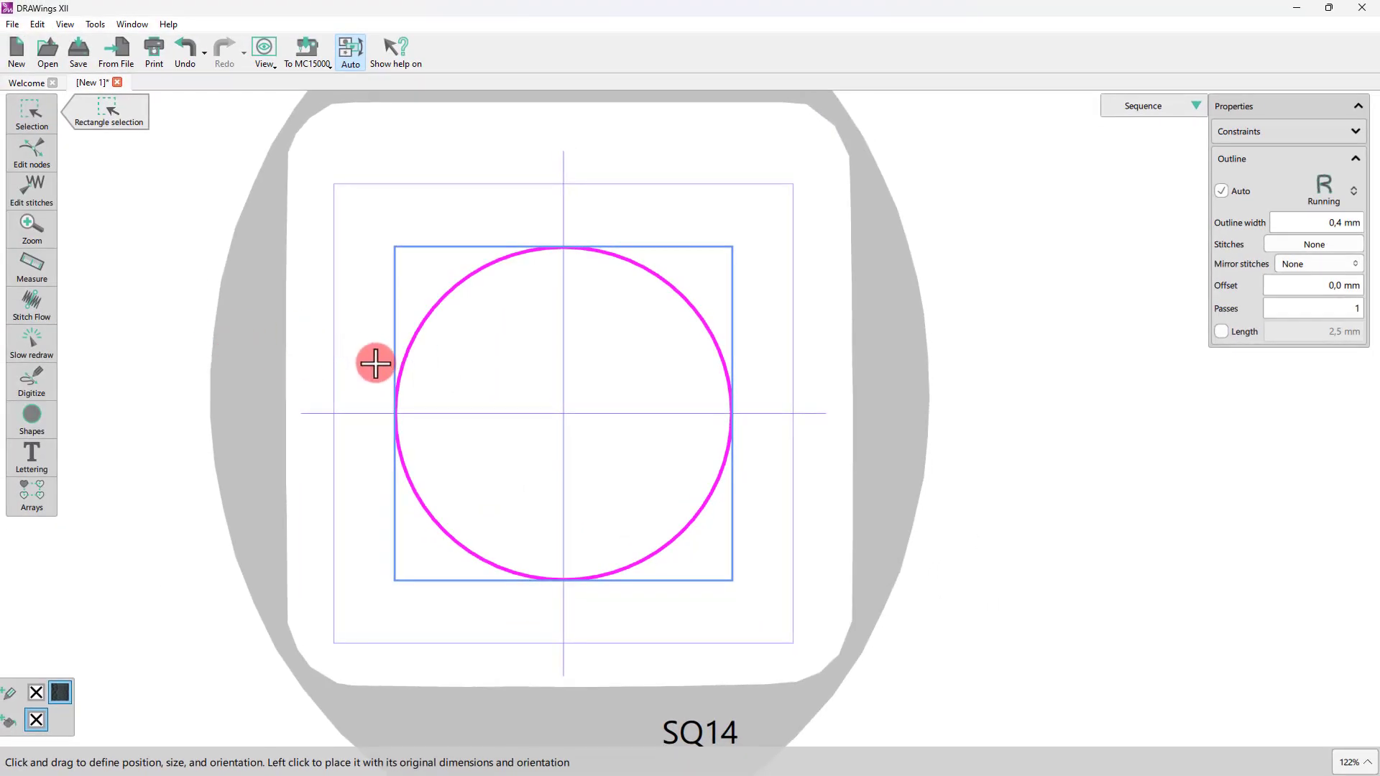
drag(384, 363, 432, 355)
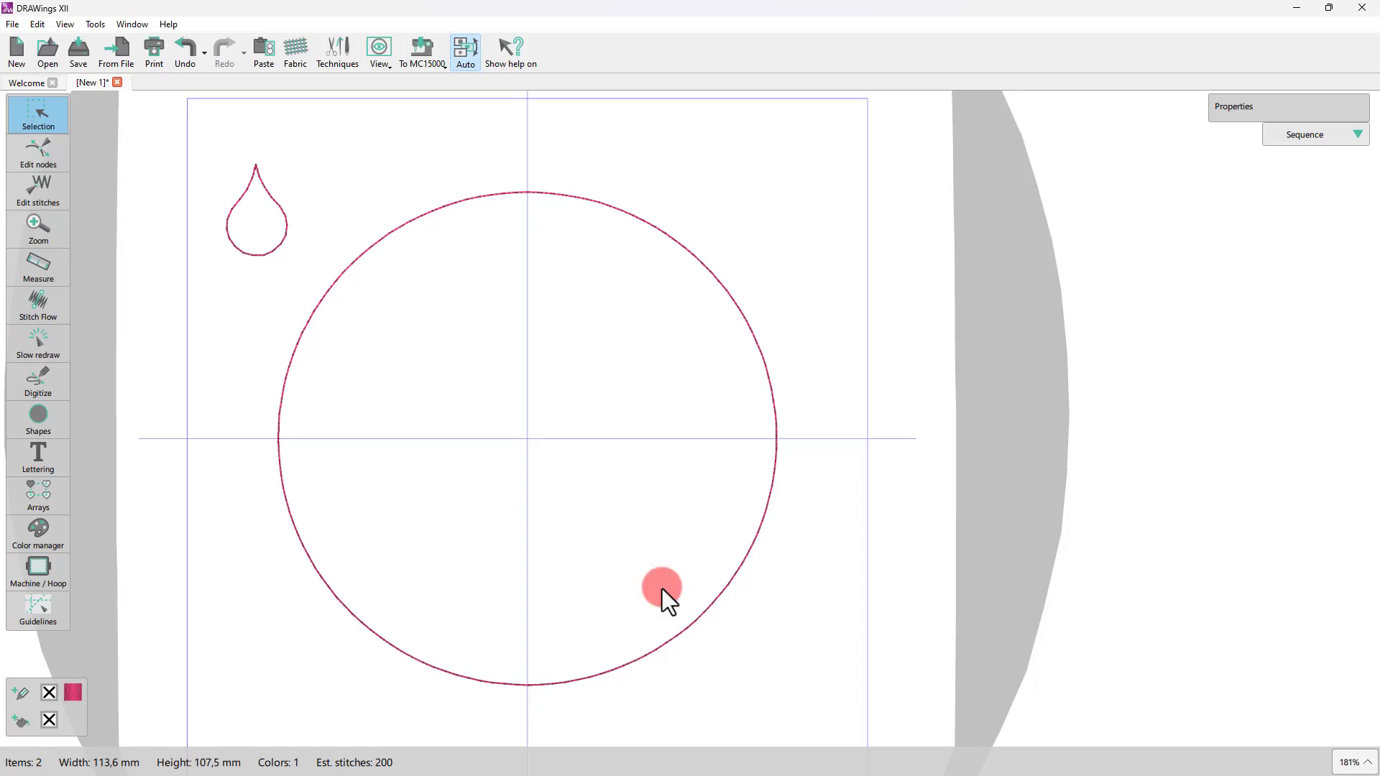
Step: Select the teardrop motif together with the circle
click(275, 247)
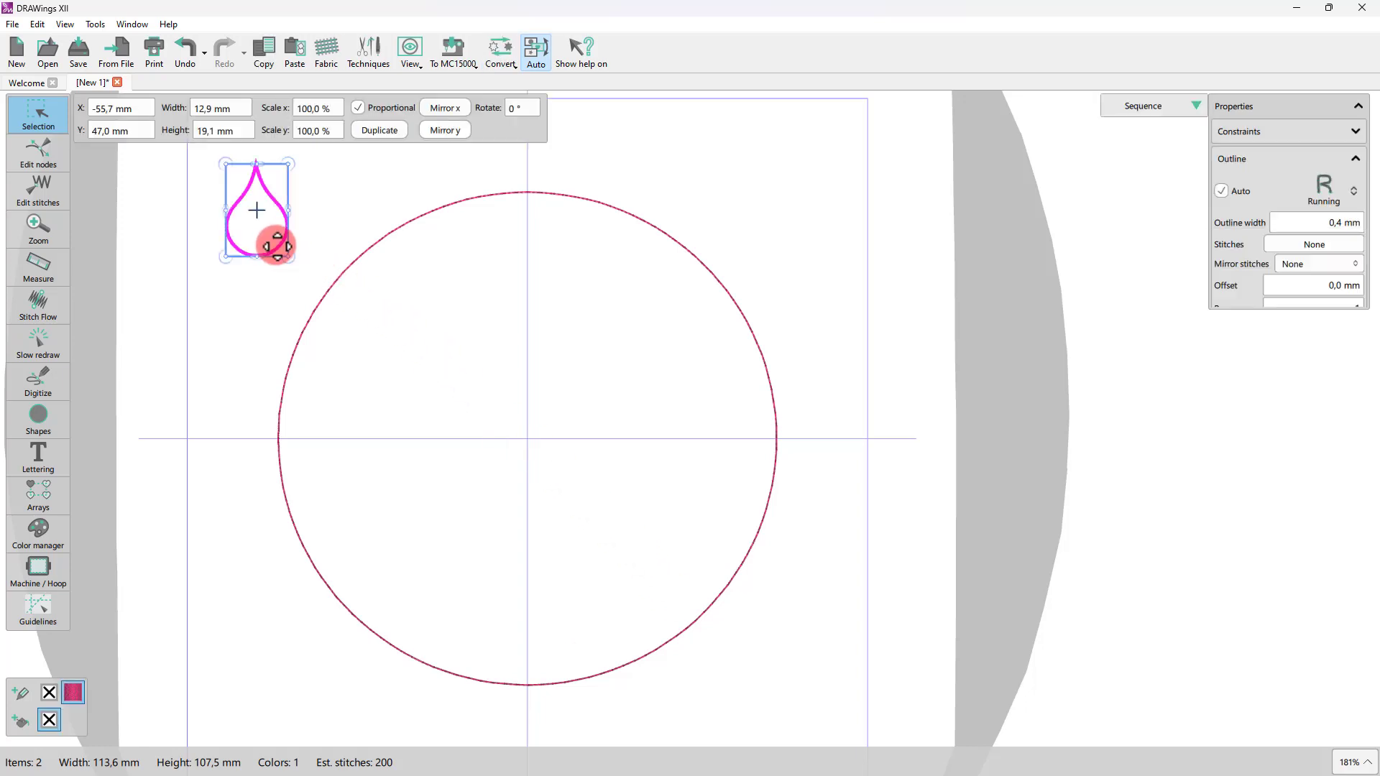
shift+click(323, 297)
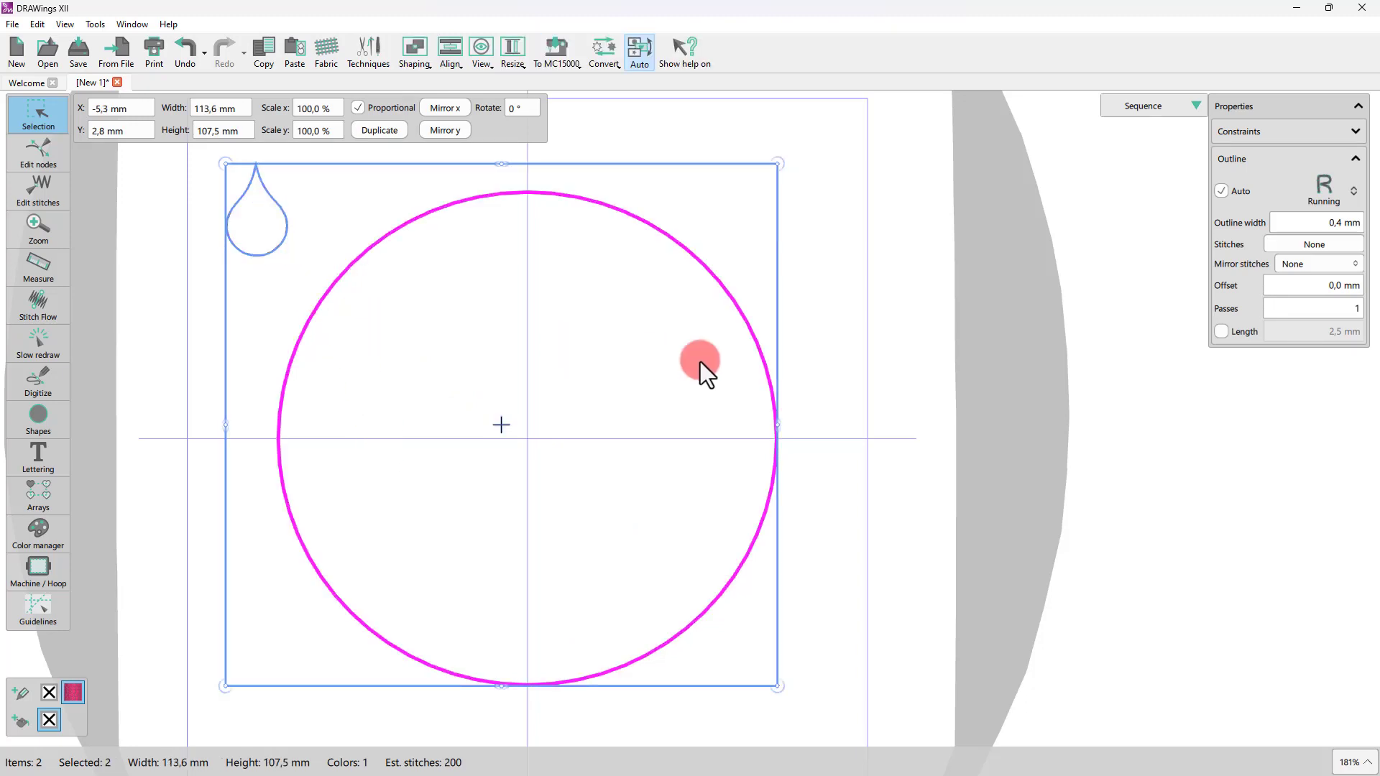
click(1324, 194)
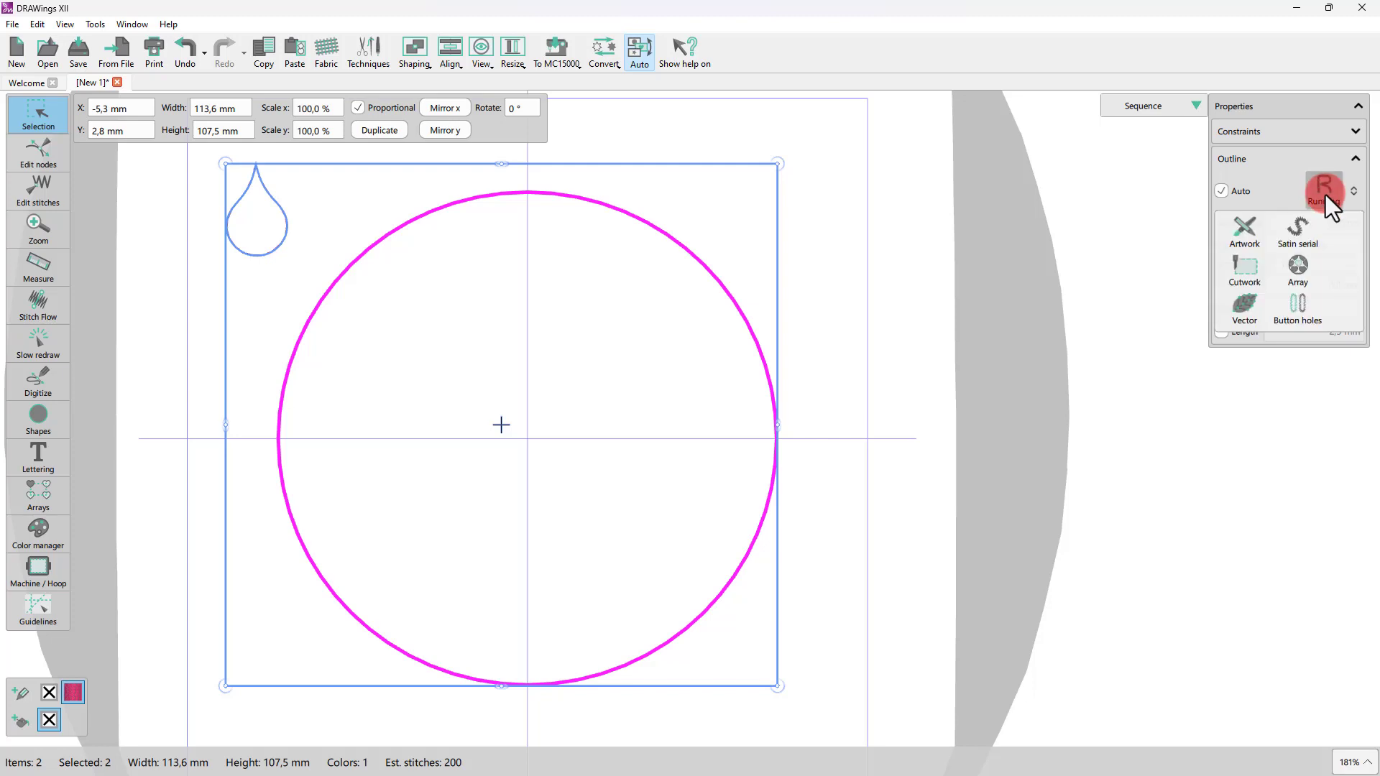
click(1299, 275)
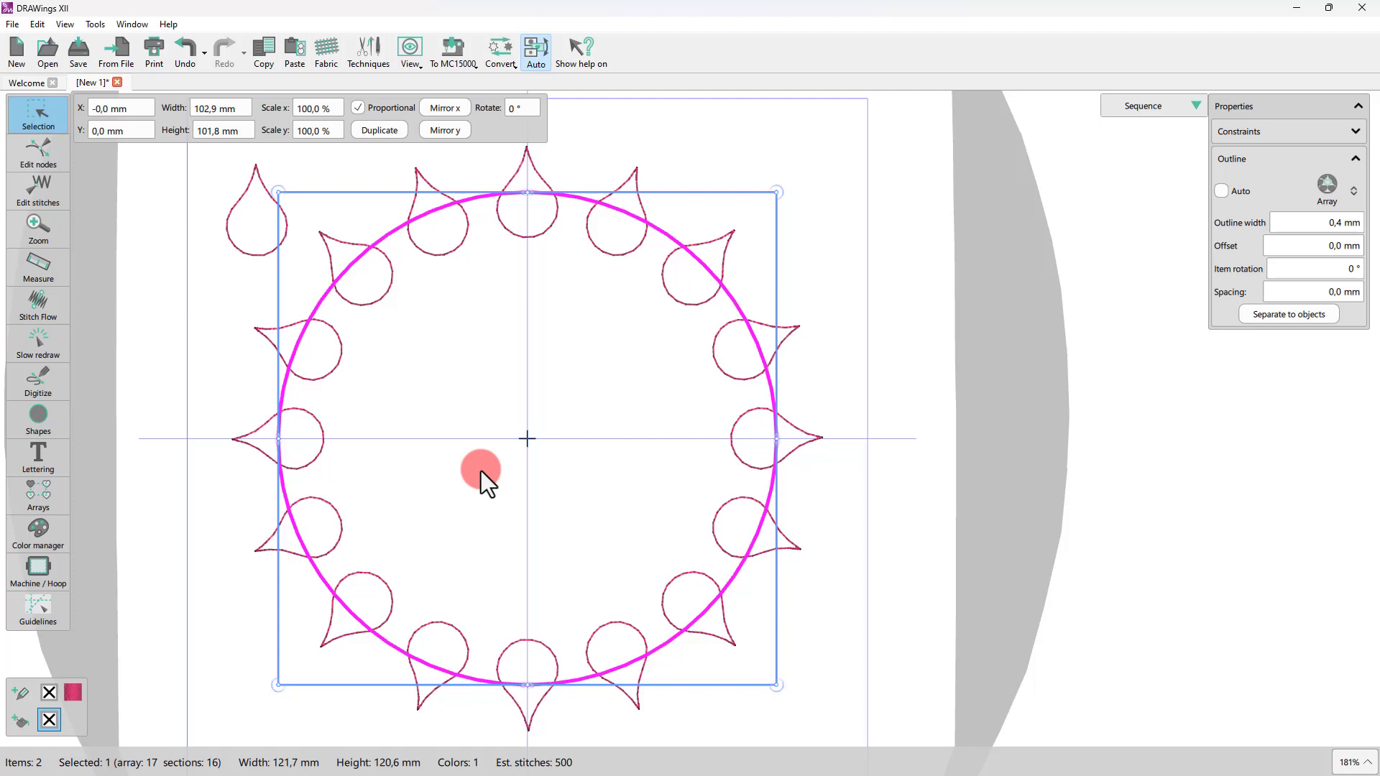
click(190, 50)
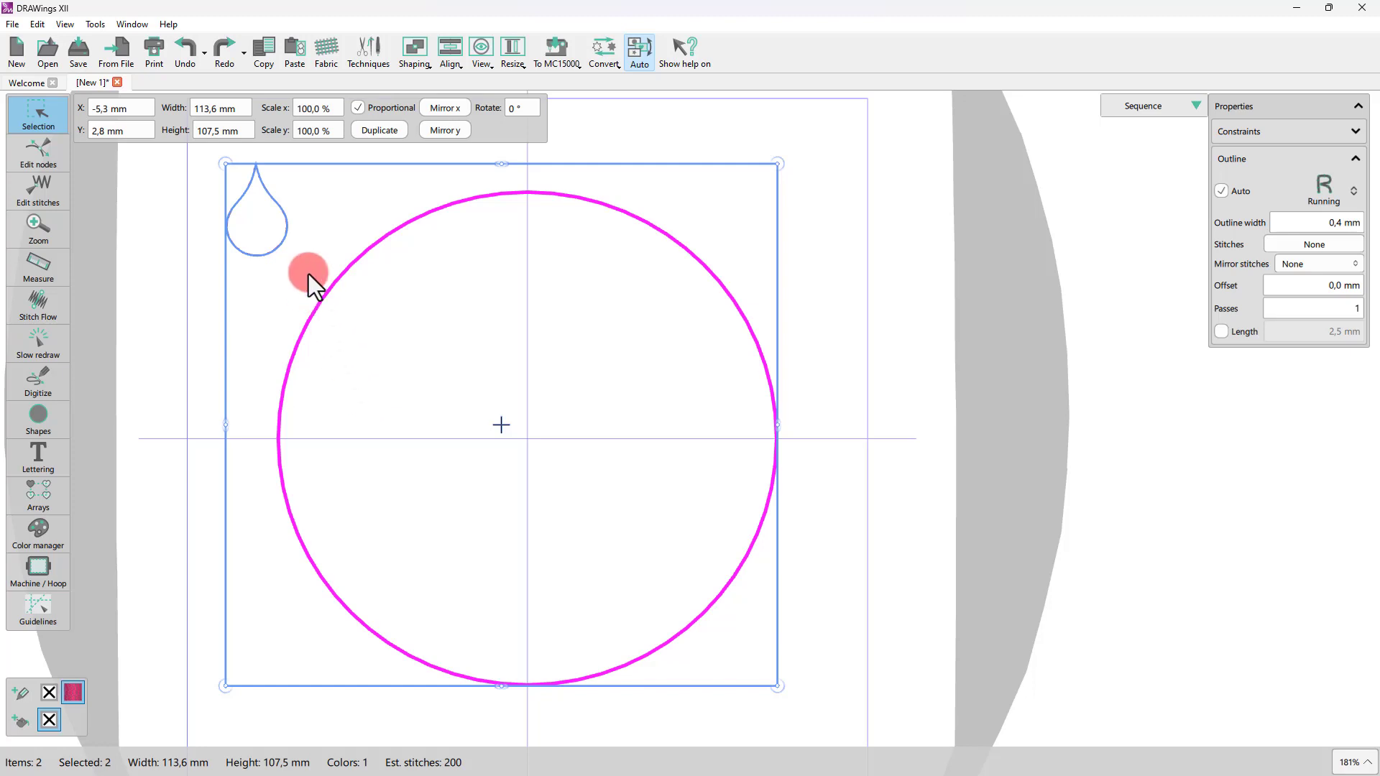
Step: Create an array outline from the selected shapes, repeating the teardrop around the circle
right_click(350, 266)
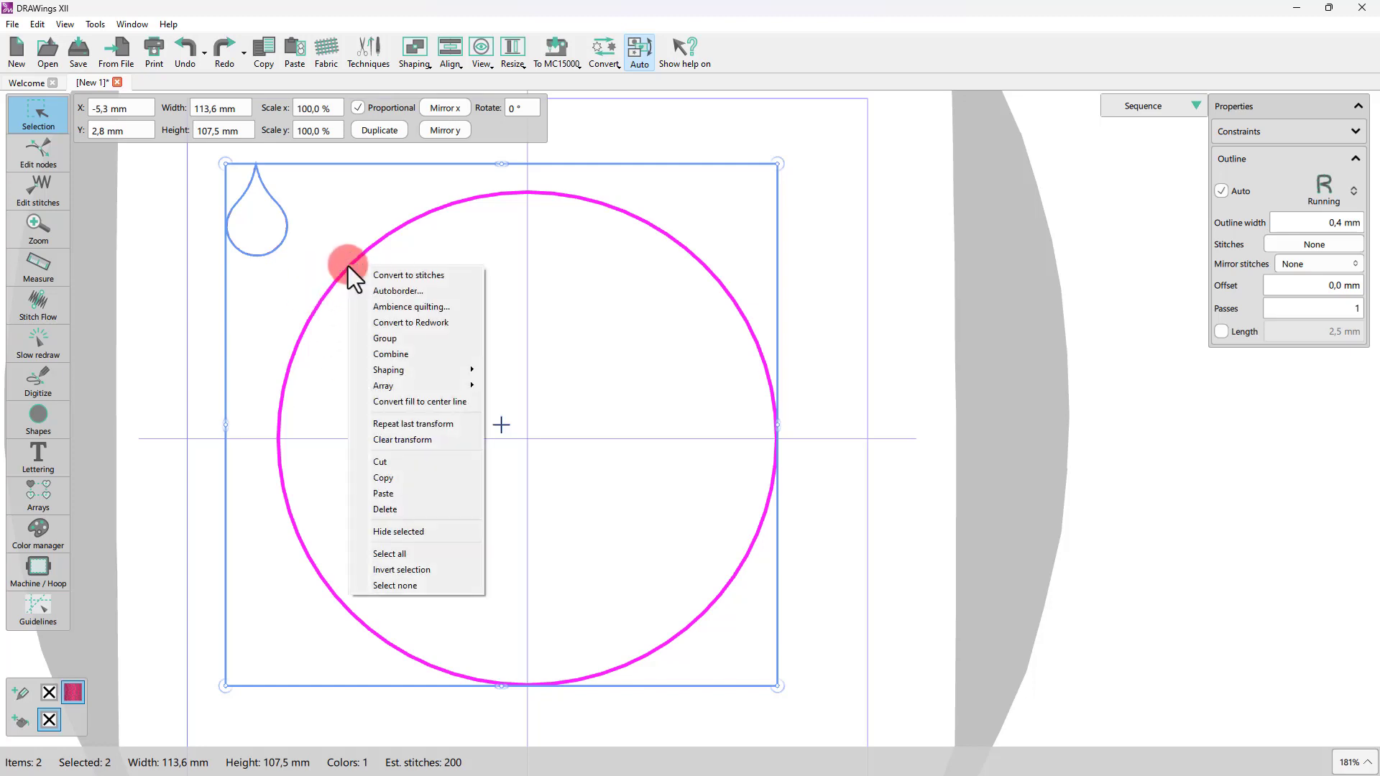
mouse_move(407, 387)
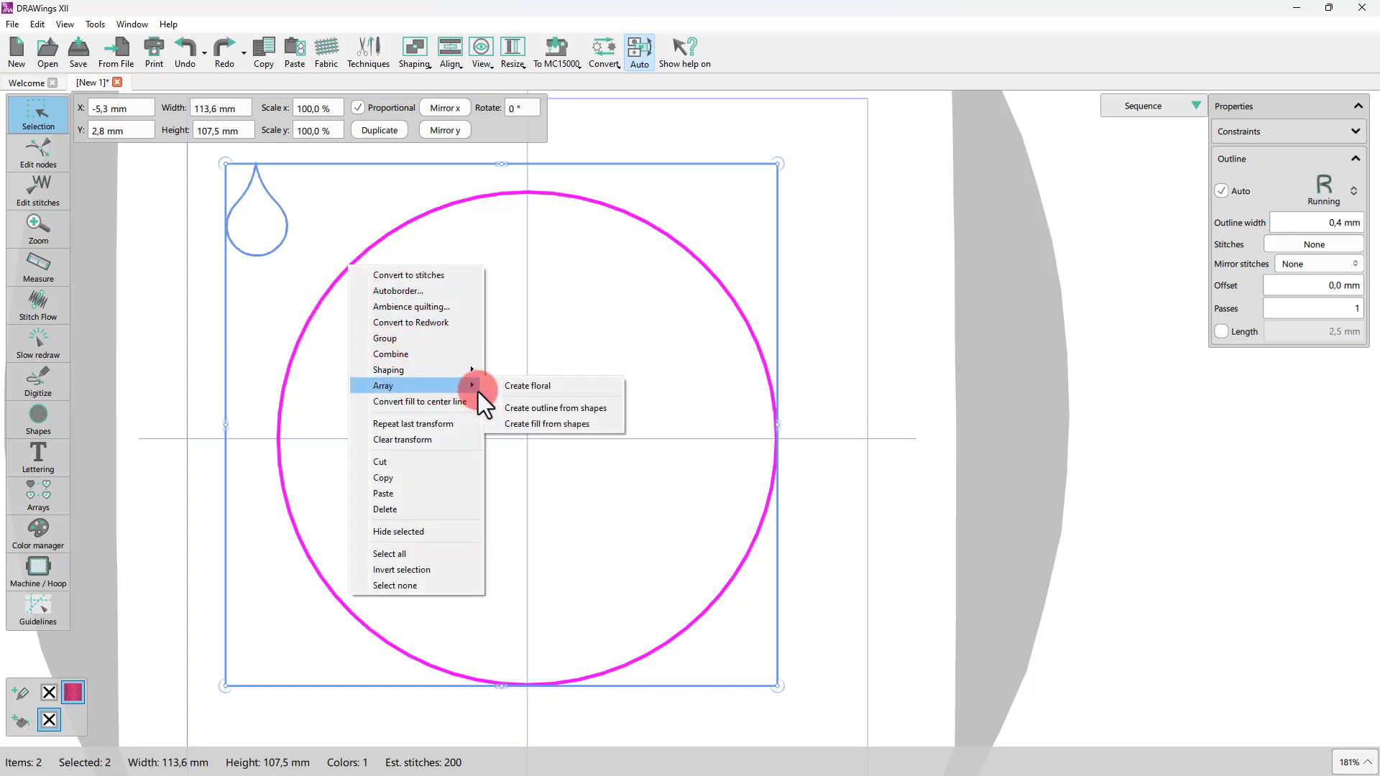
click(549, 408)
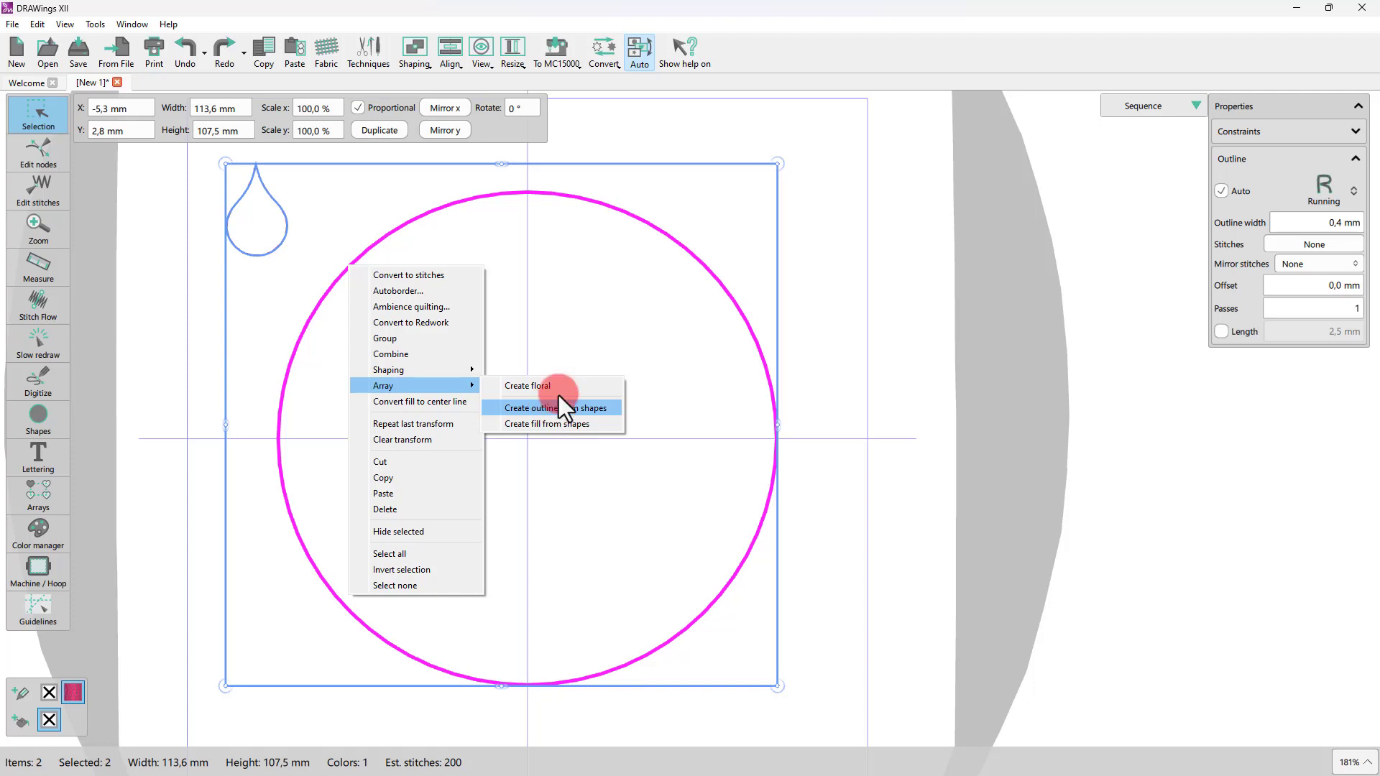
click(609, 54)
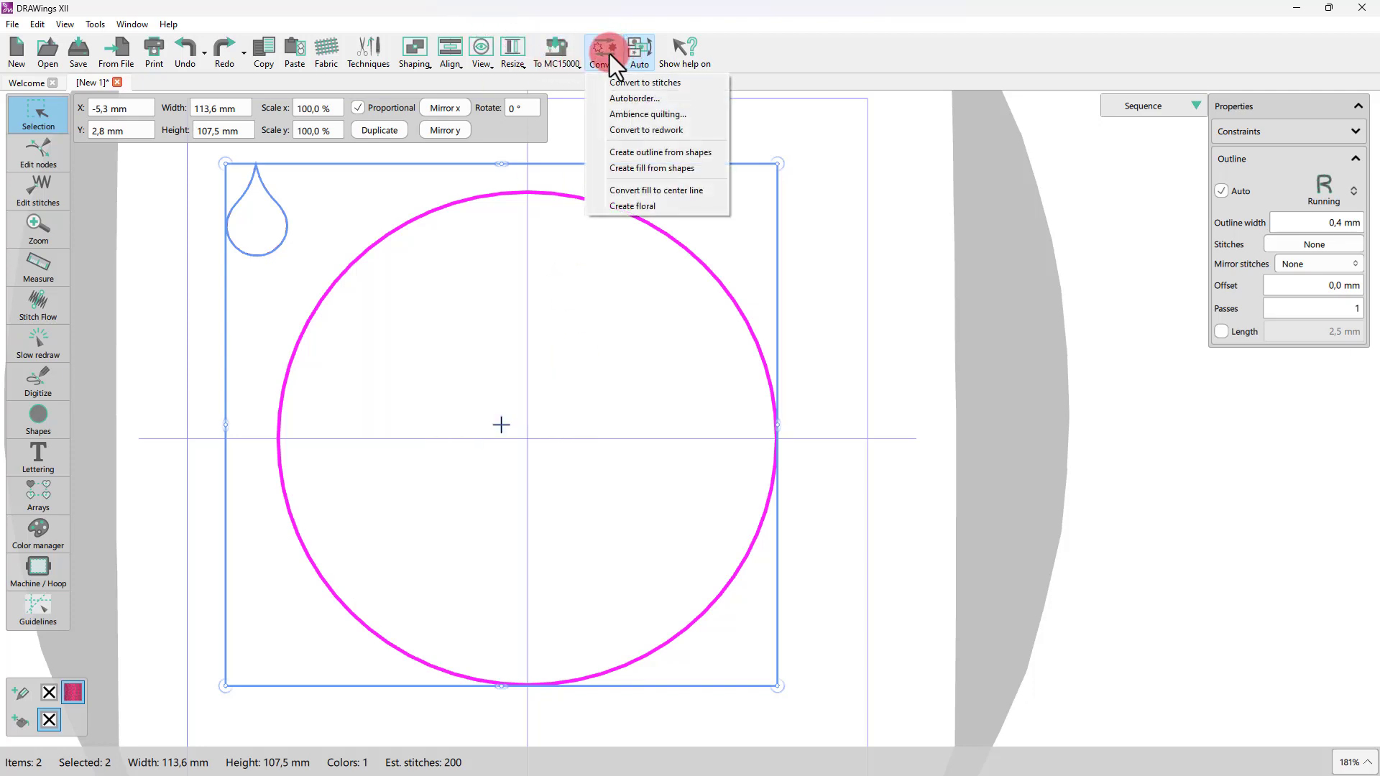
click(639, 155)
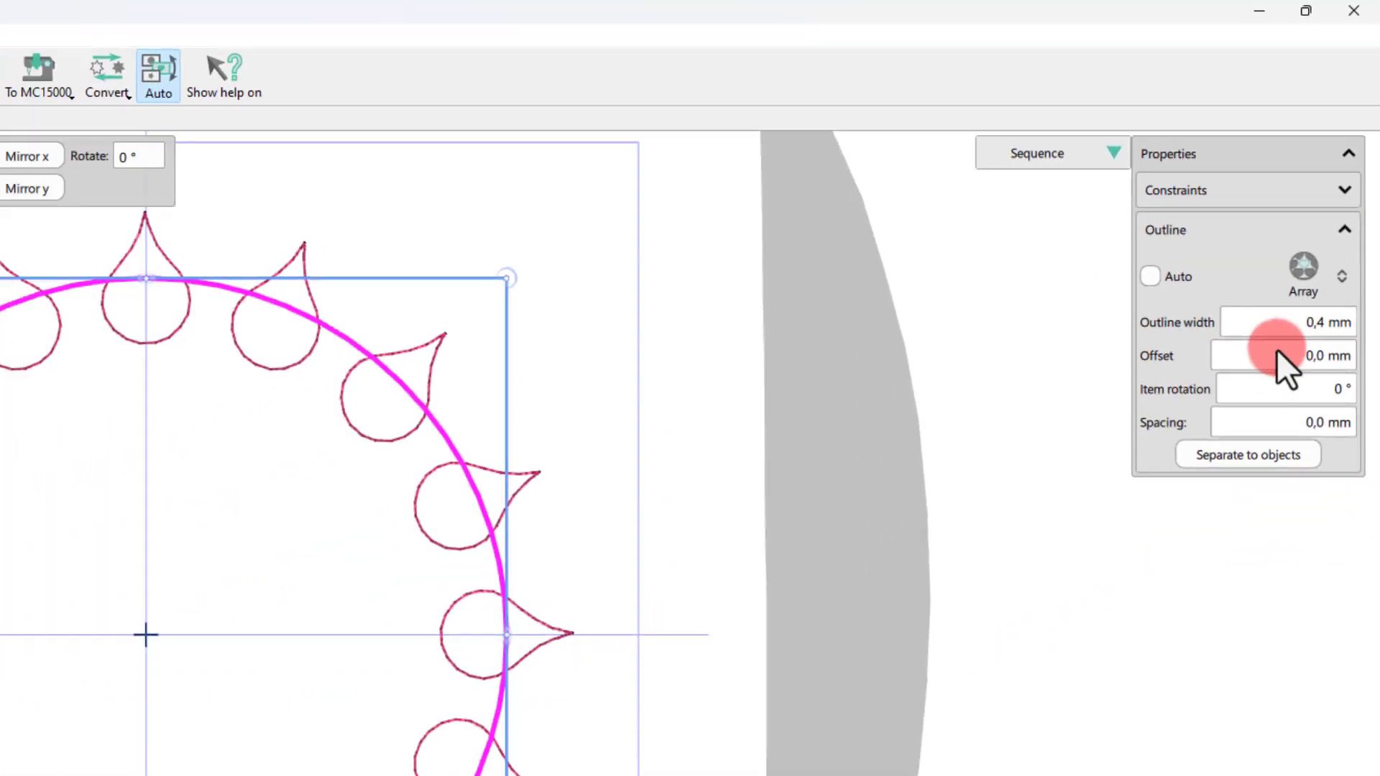
Step: Try array offsets of 10 mm and 5 mm, then return the offset to 0 mm
click(1323, 467)
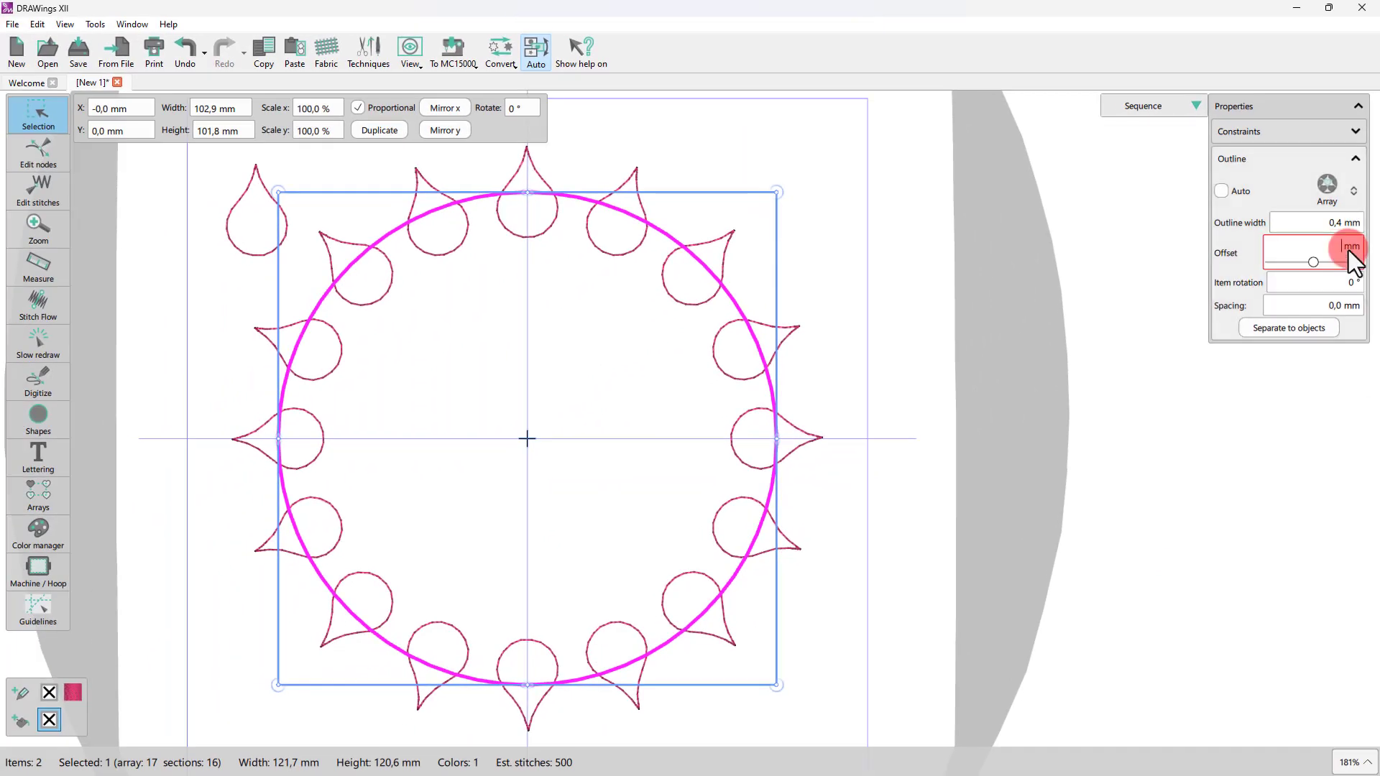
text(10)
key(Return)
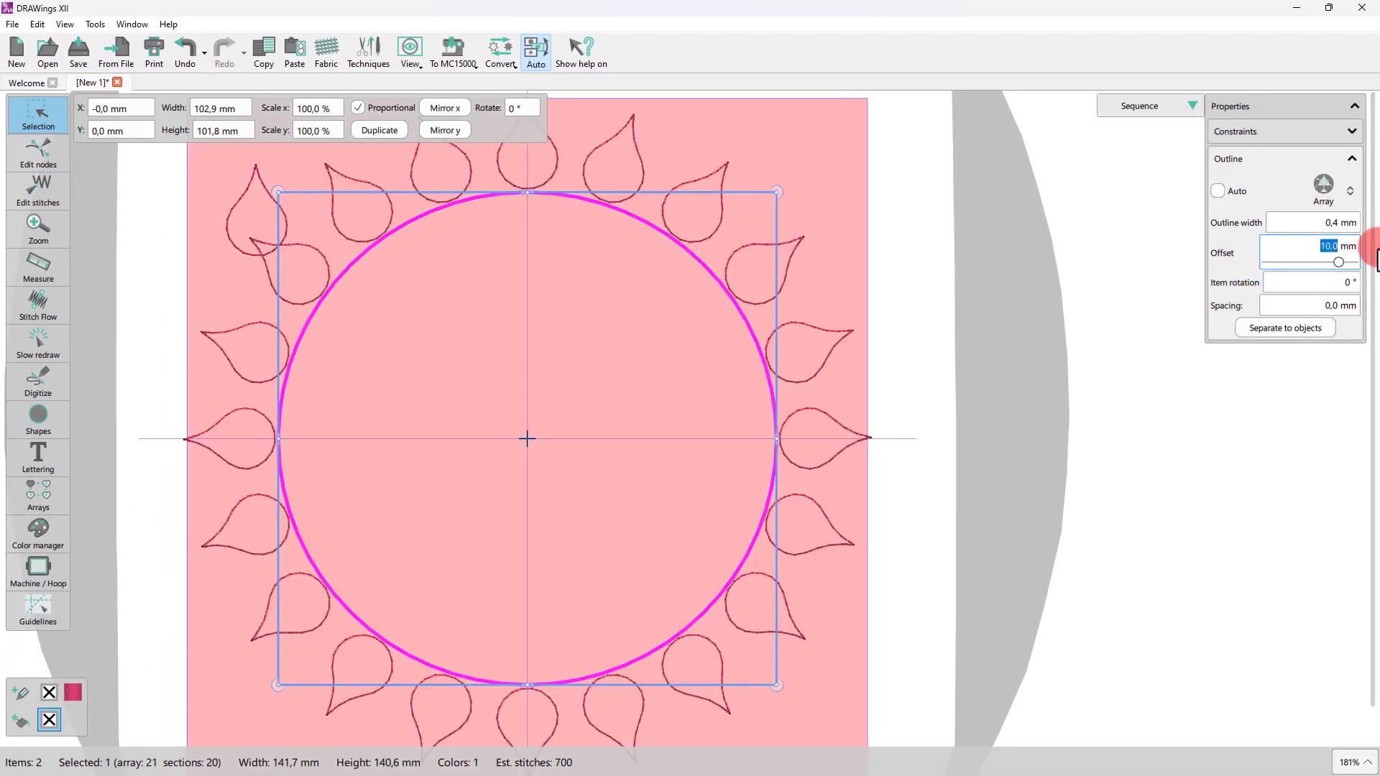
text(5)
key(Return)
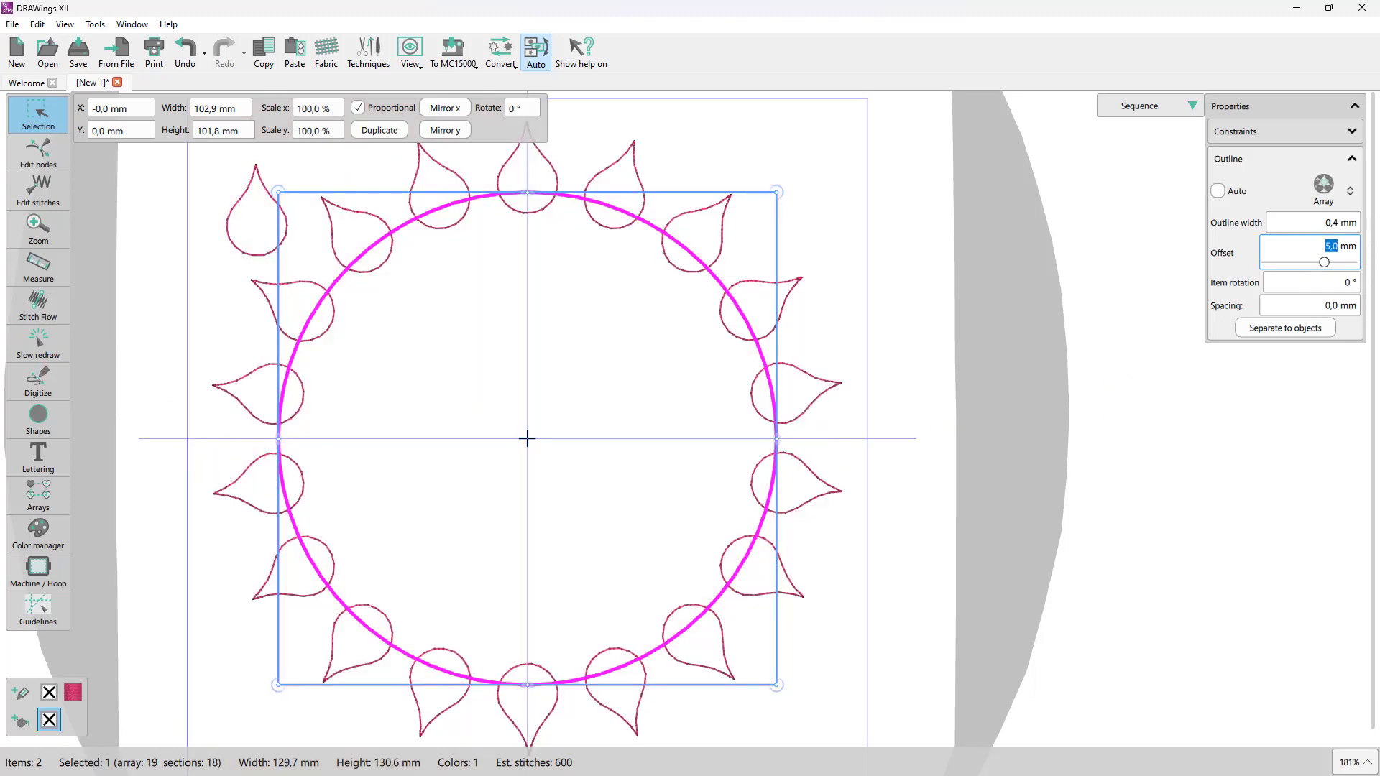
text(0)
key(Return)
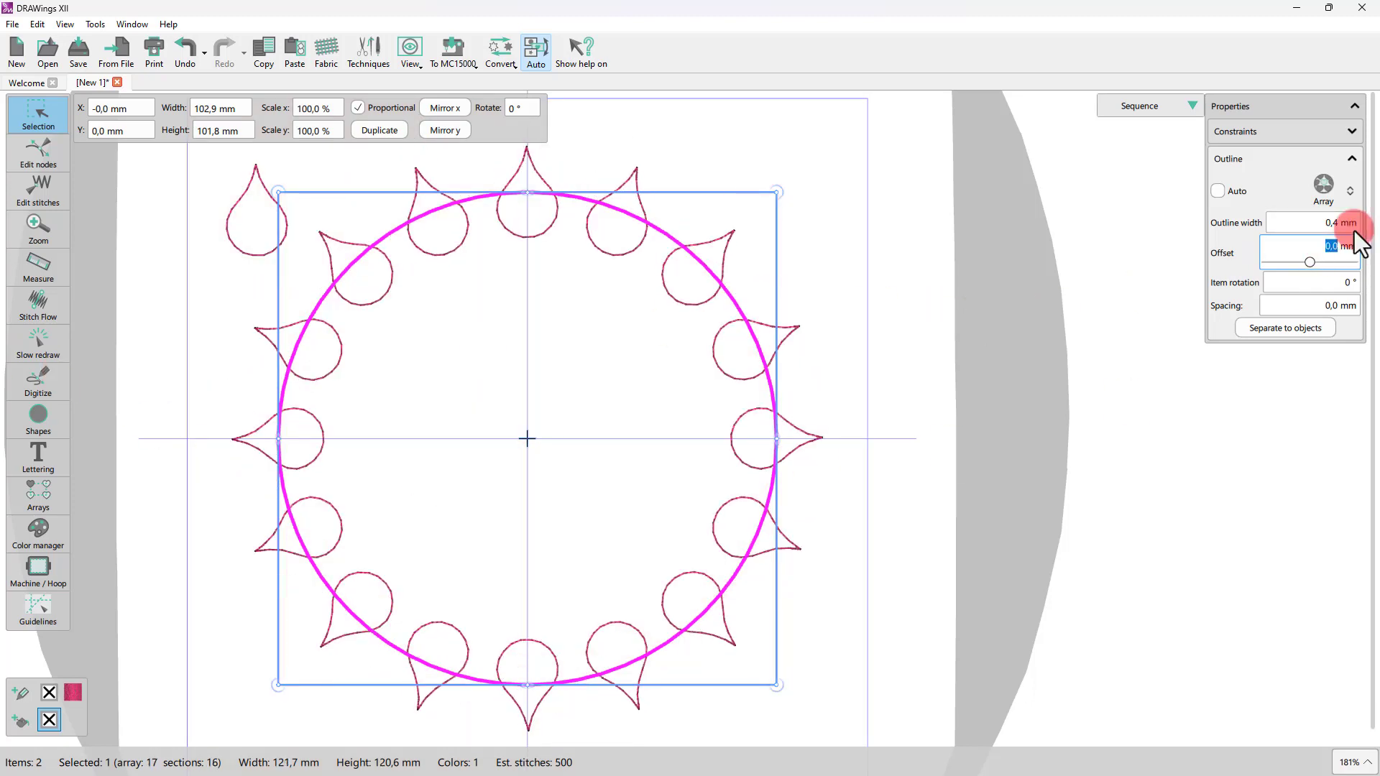
Step: Set the array's item rotation to 60°
click(1330, 282)
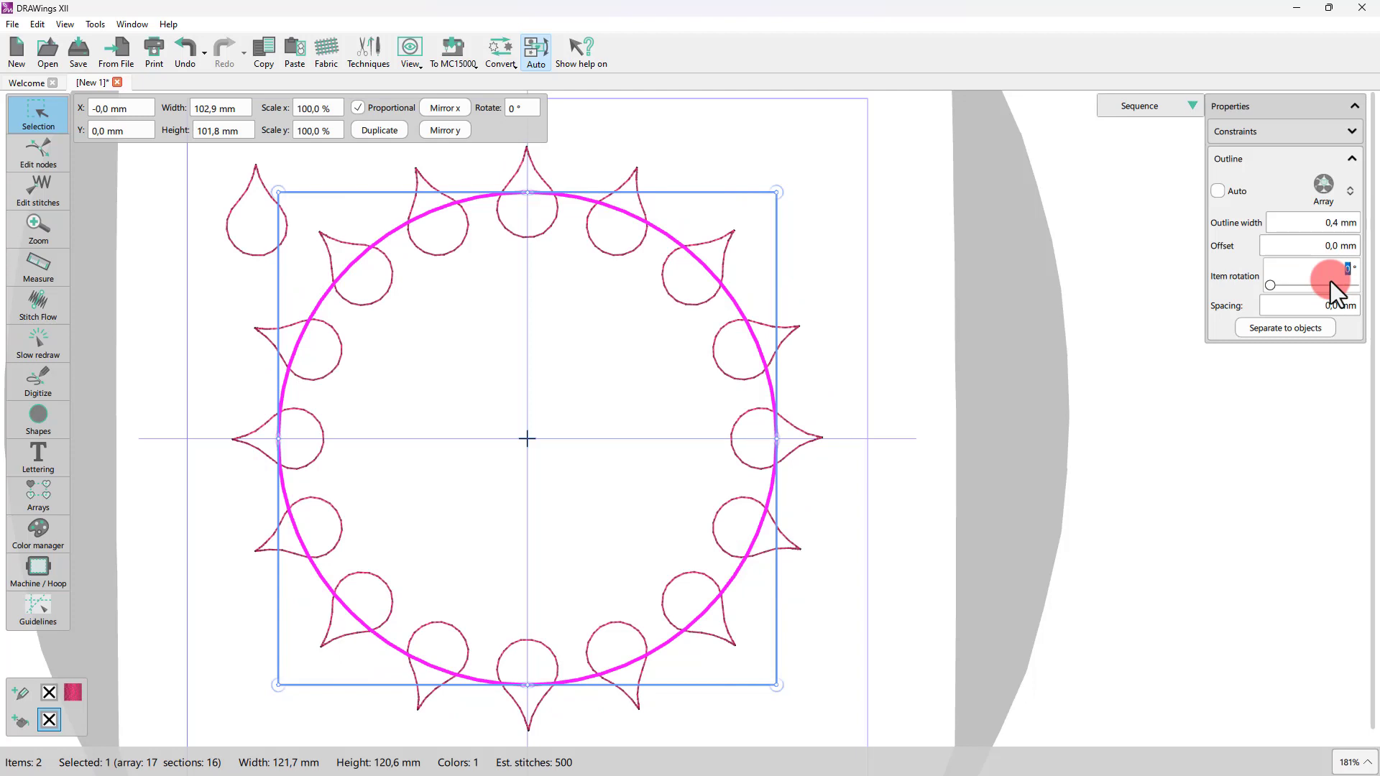
text(45)
key(Return)
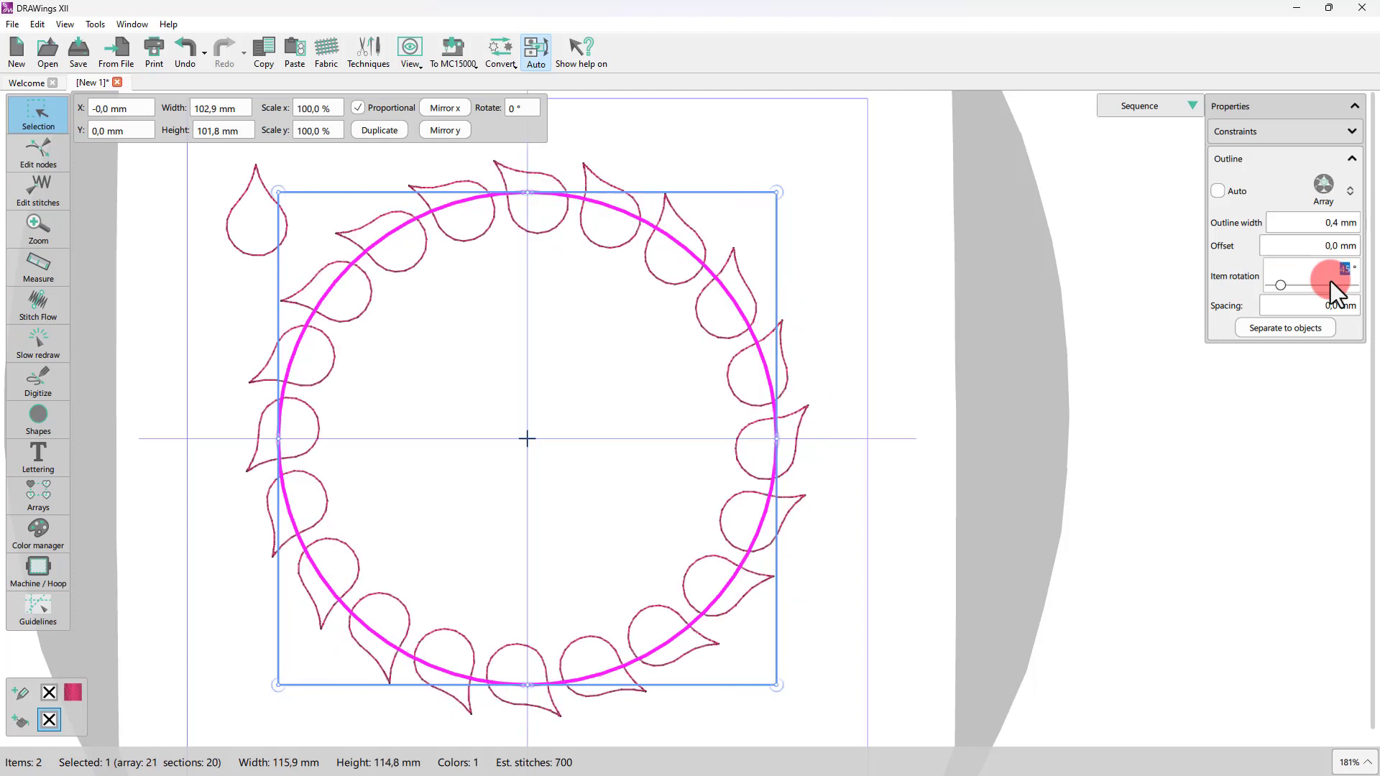
text(60)
key(Return)
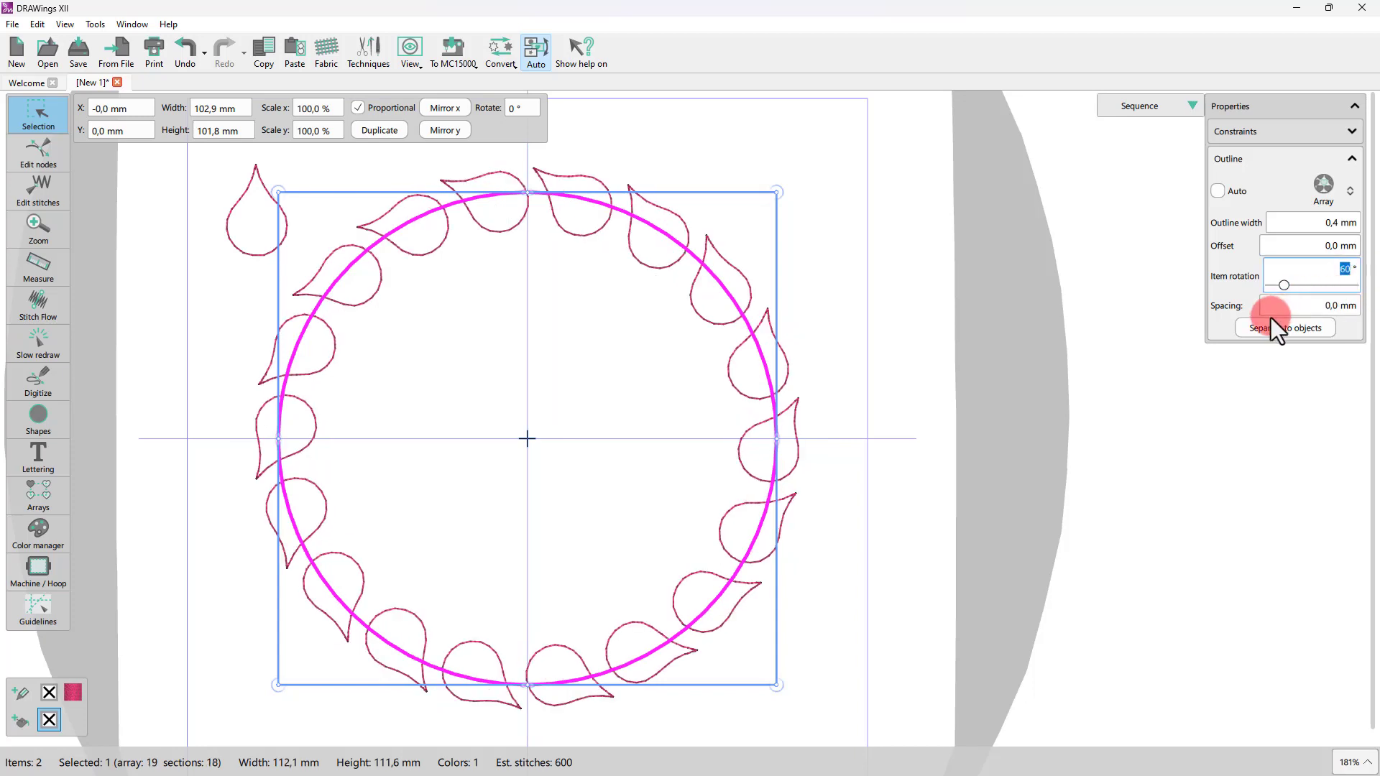
Step: Set the array's spacing to -1 mm
click(1322, 307)
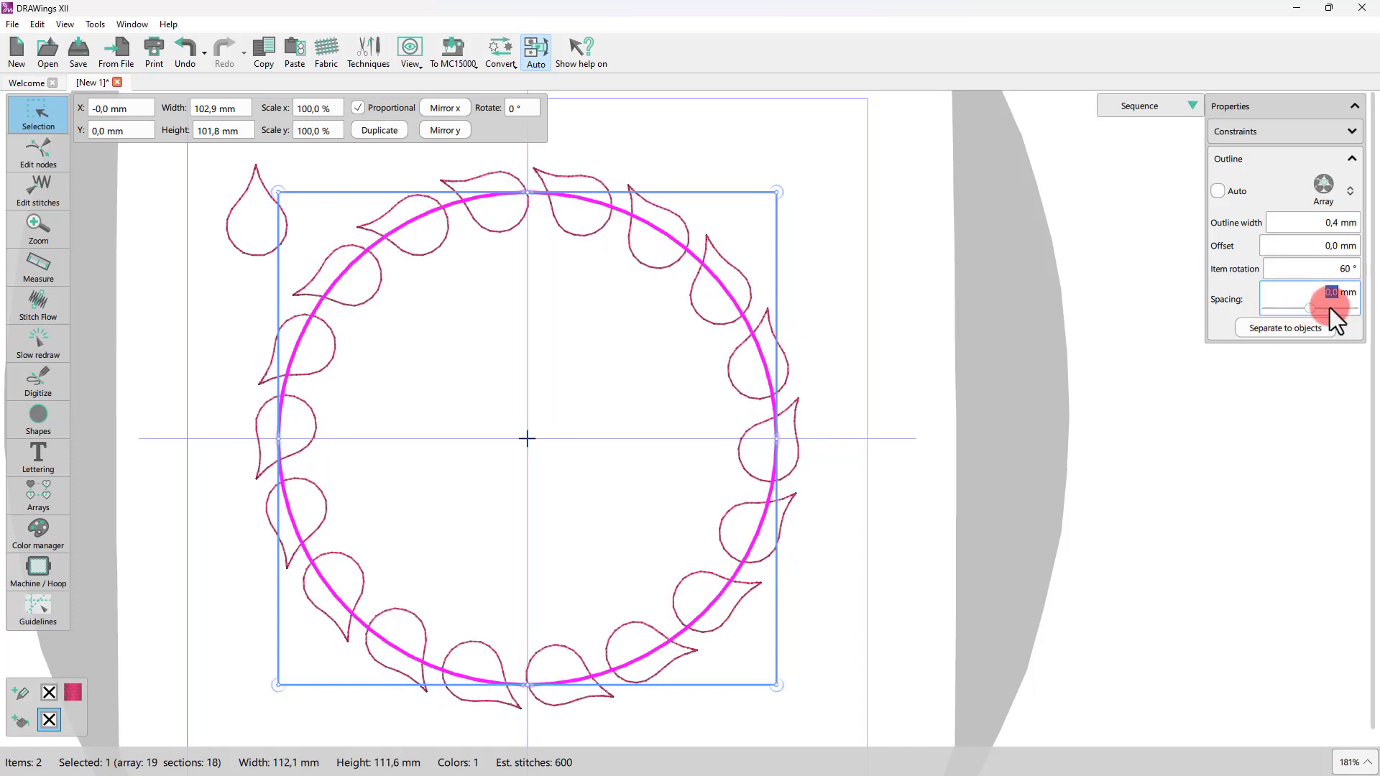
text(2)
key(Return)
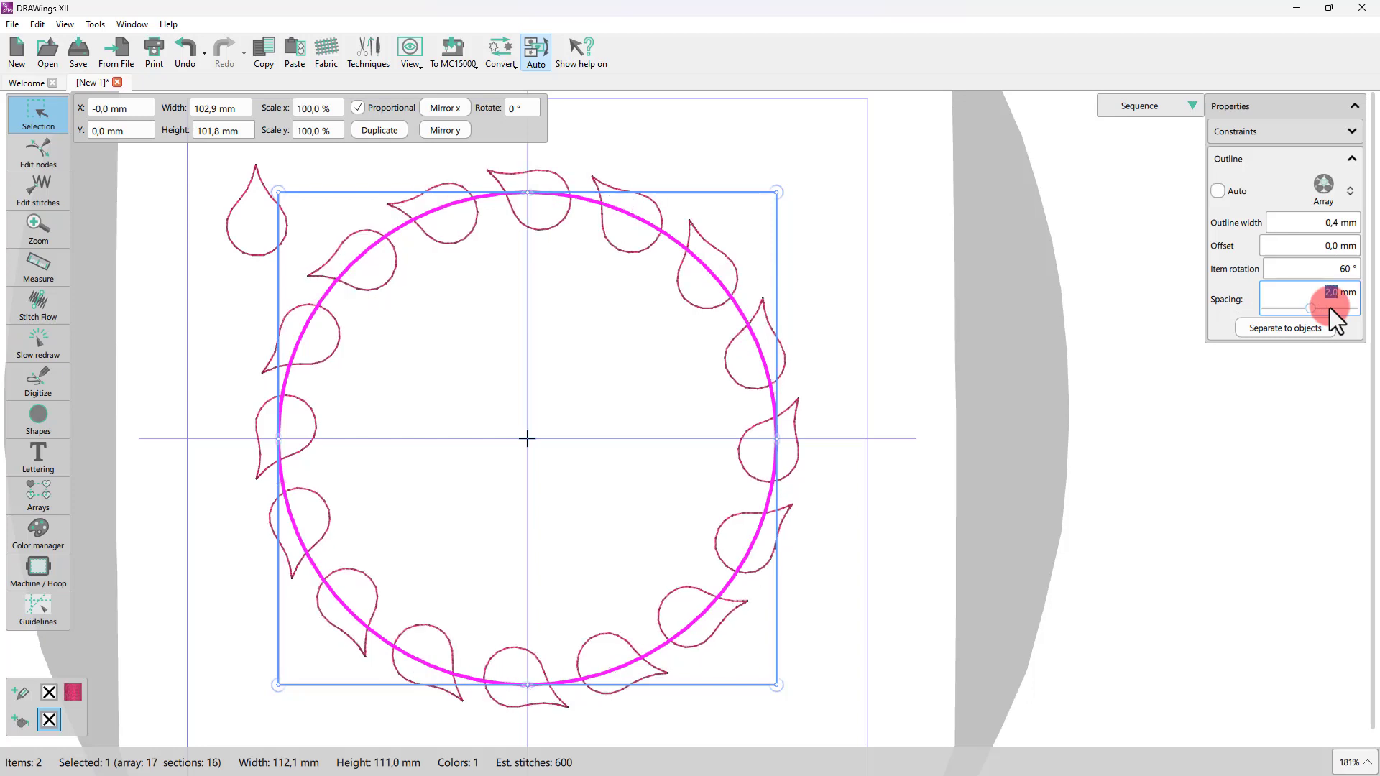
text(1)
key(Return)
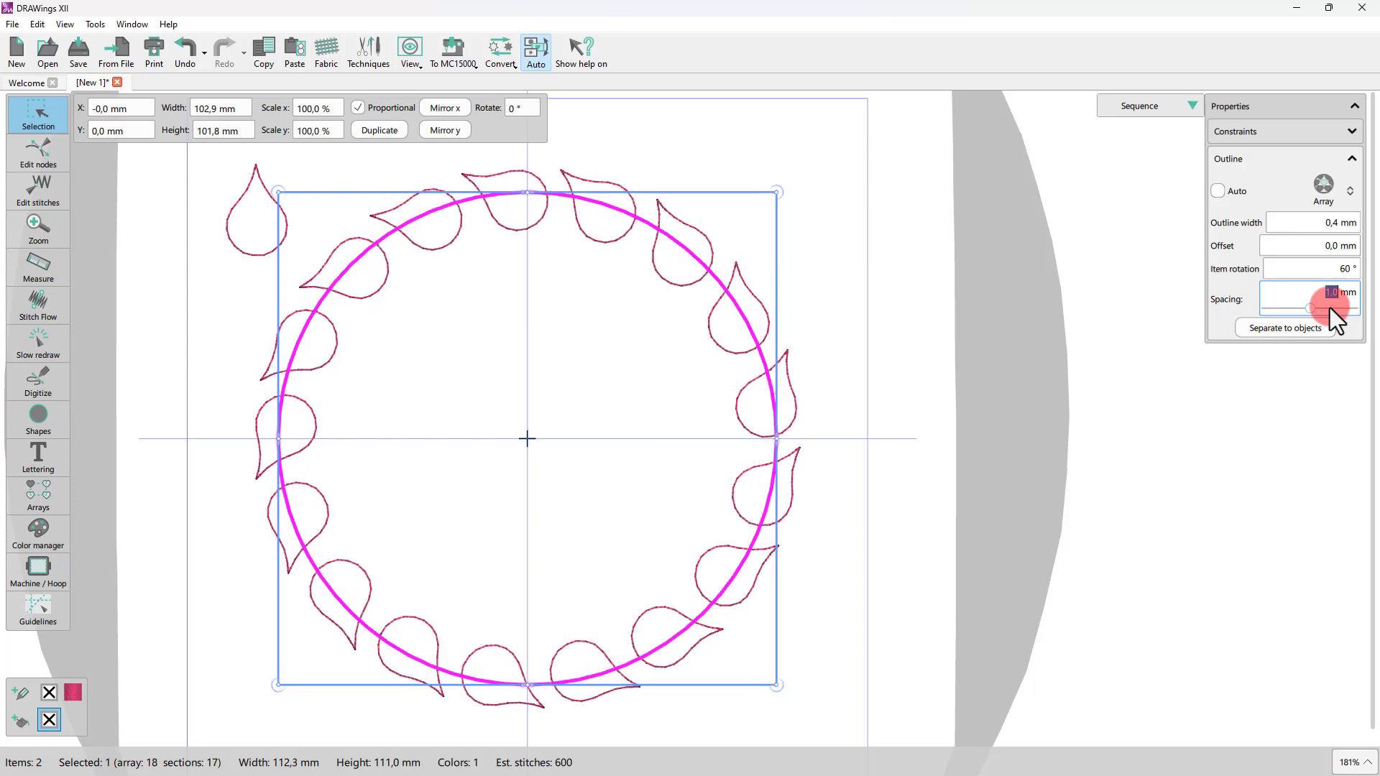
text(-1)
key(Return)
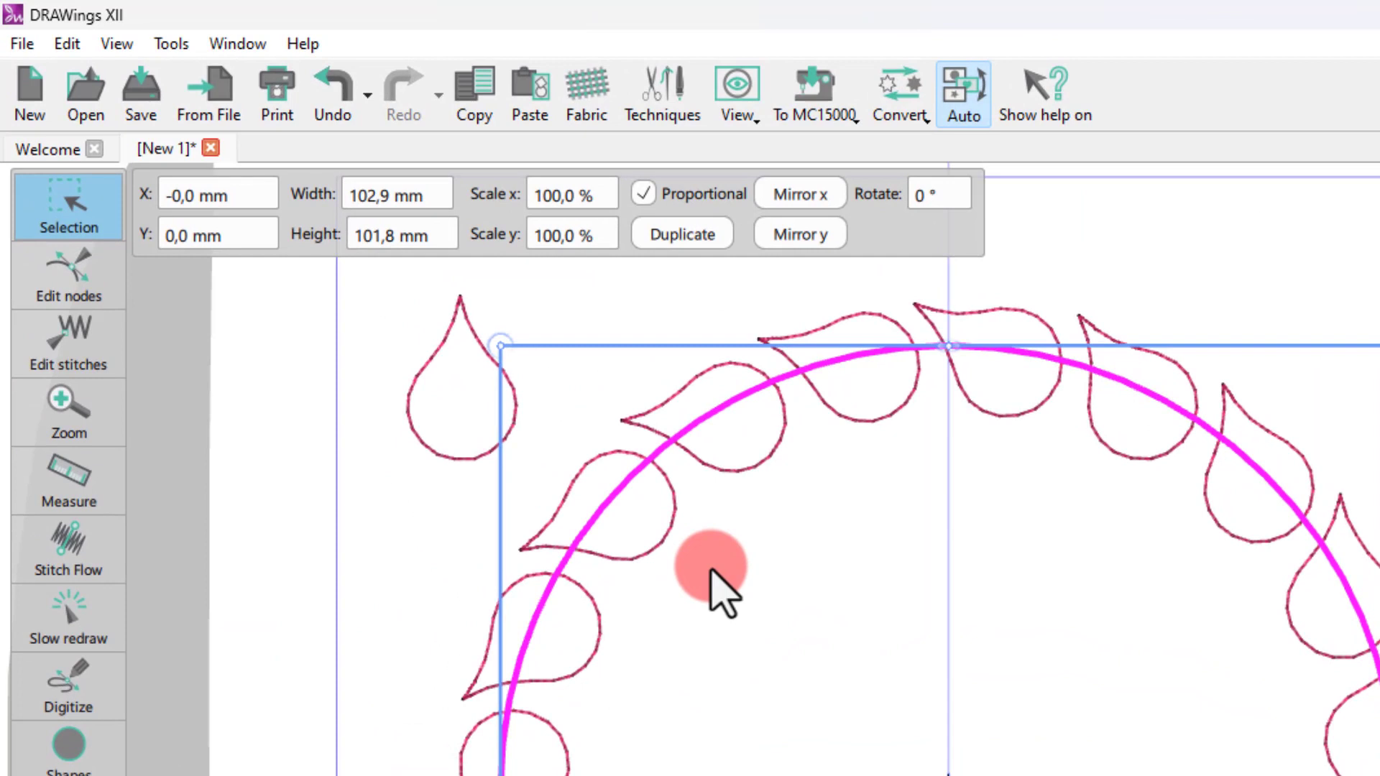
Step: Turn off adding new objects as clones
click(68, 44)
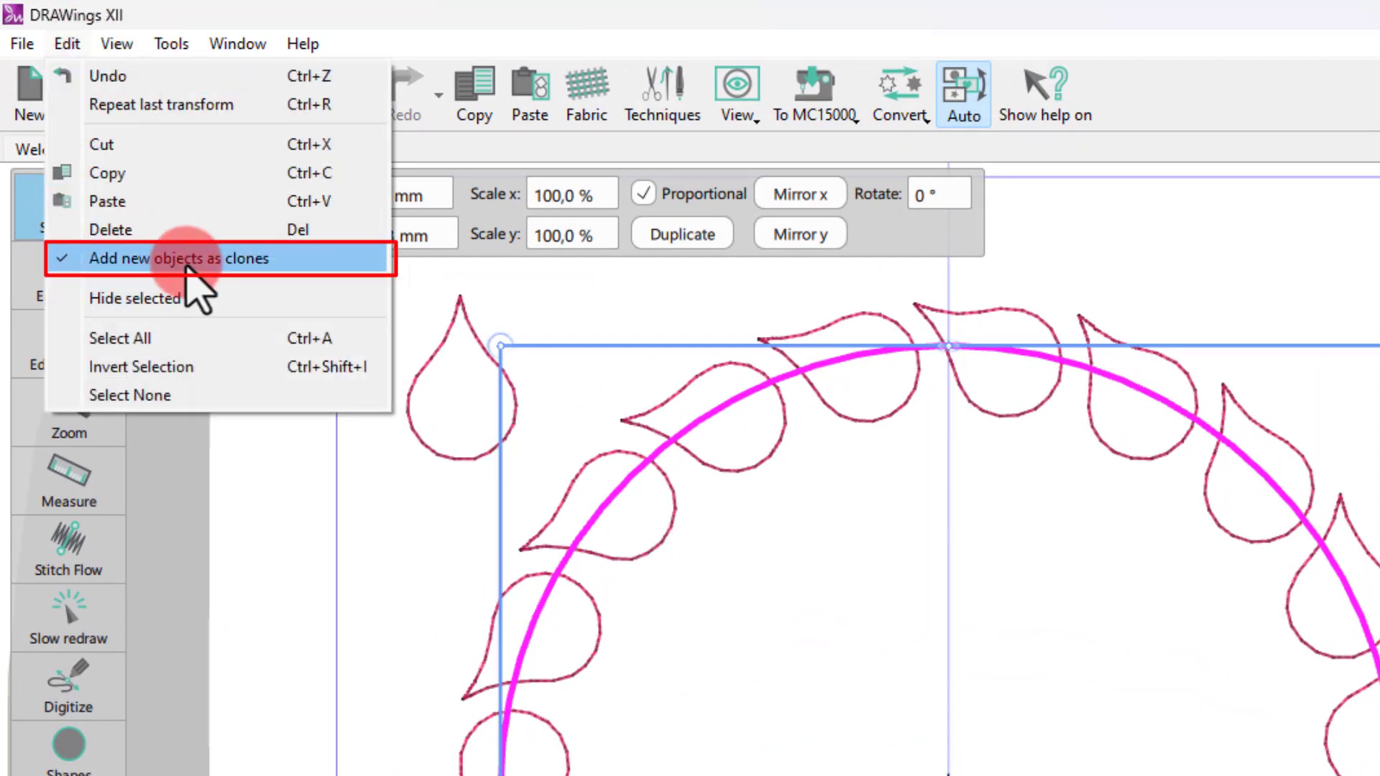
click(516, 575)
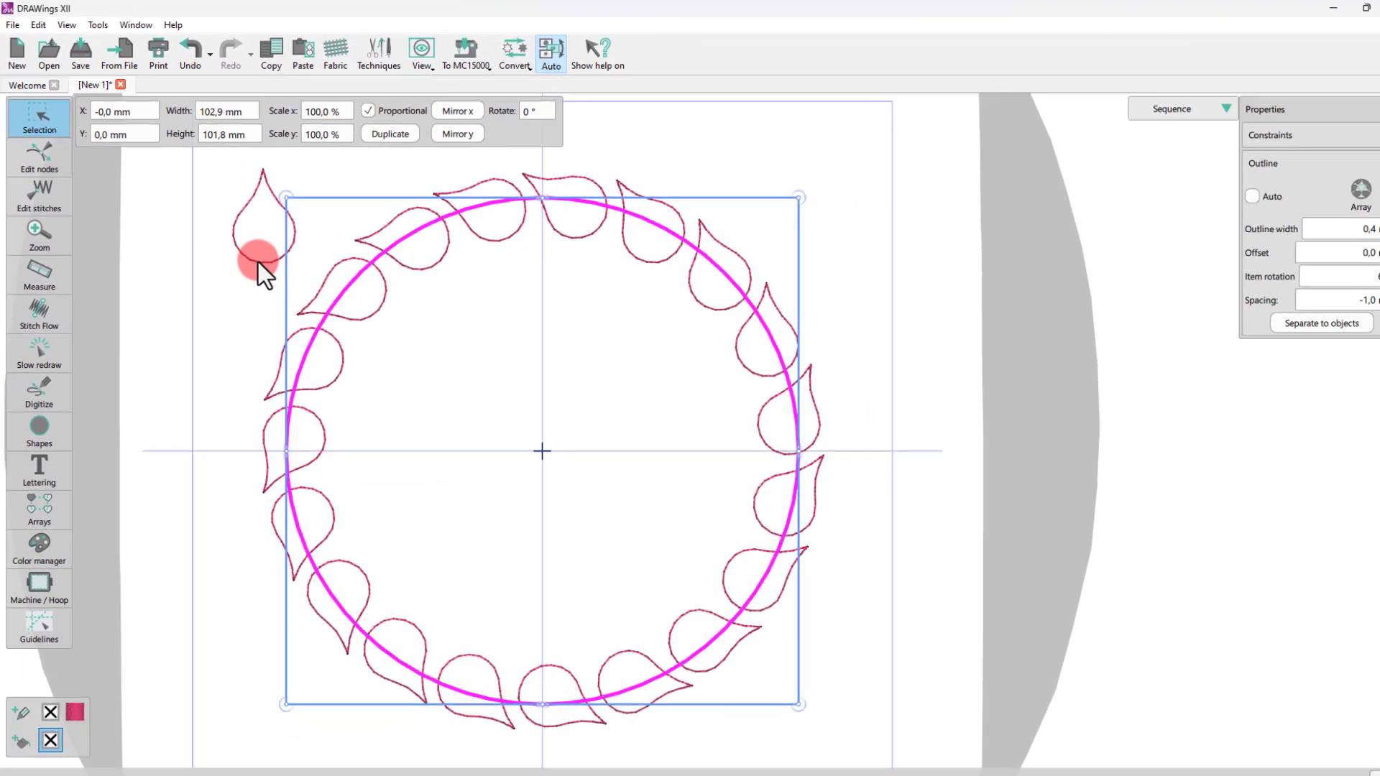
Step: Select the upper nodes of the original teardrop in node editing, adjust them slightly, and return to selection
click(453, 457)
click(64, 155)
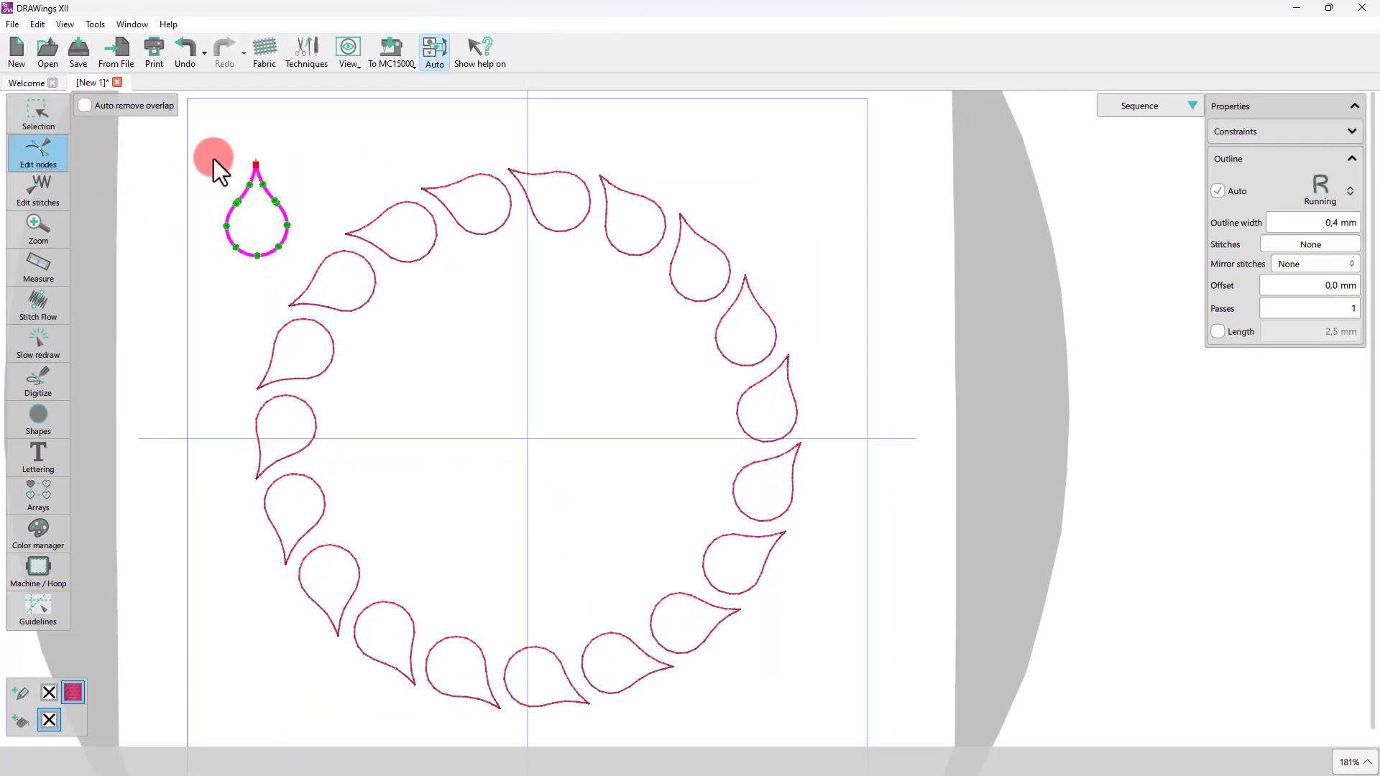
scroll(214, 159, up, 2)
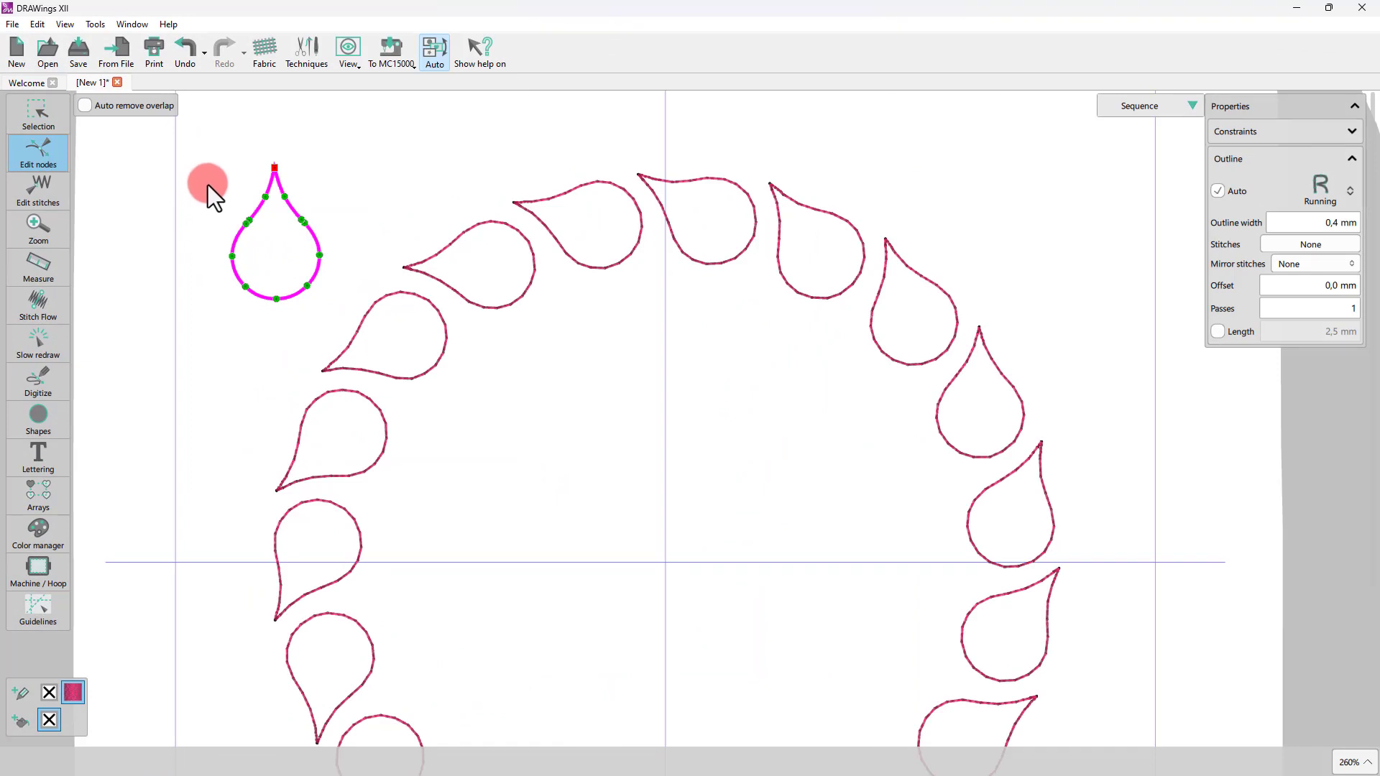
drag(216, 138, 327, 238)
mouse_move(320, 159)
mouse_down()
mouse_move(313, 150)
mouse_move(321, 162)
mouse_up()
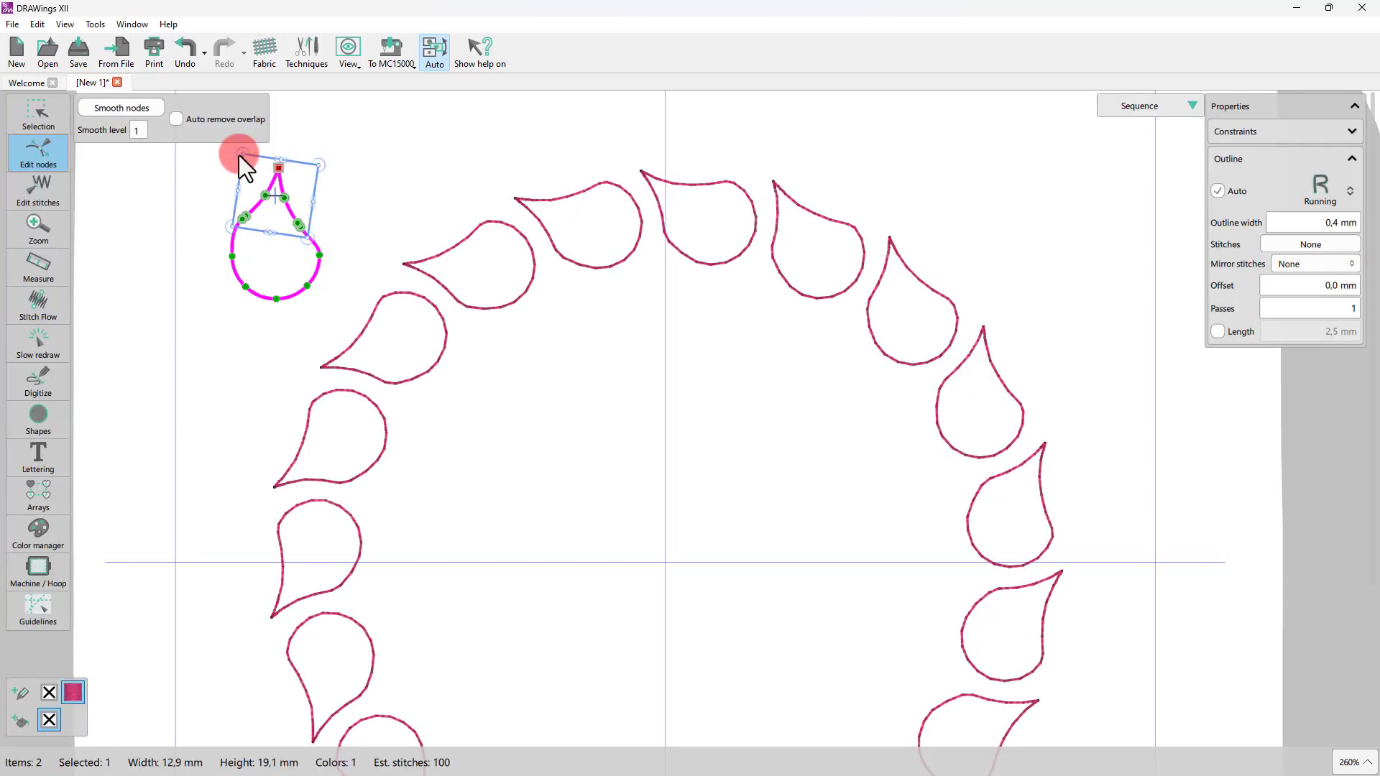
click(38, 116)
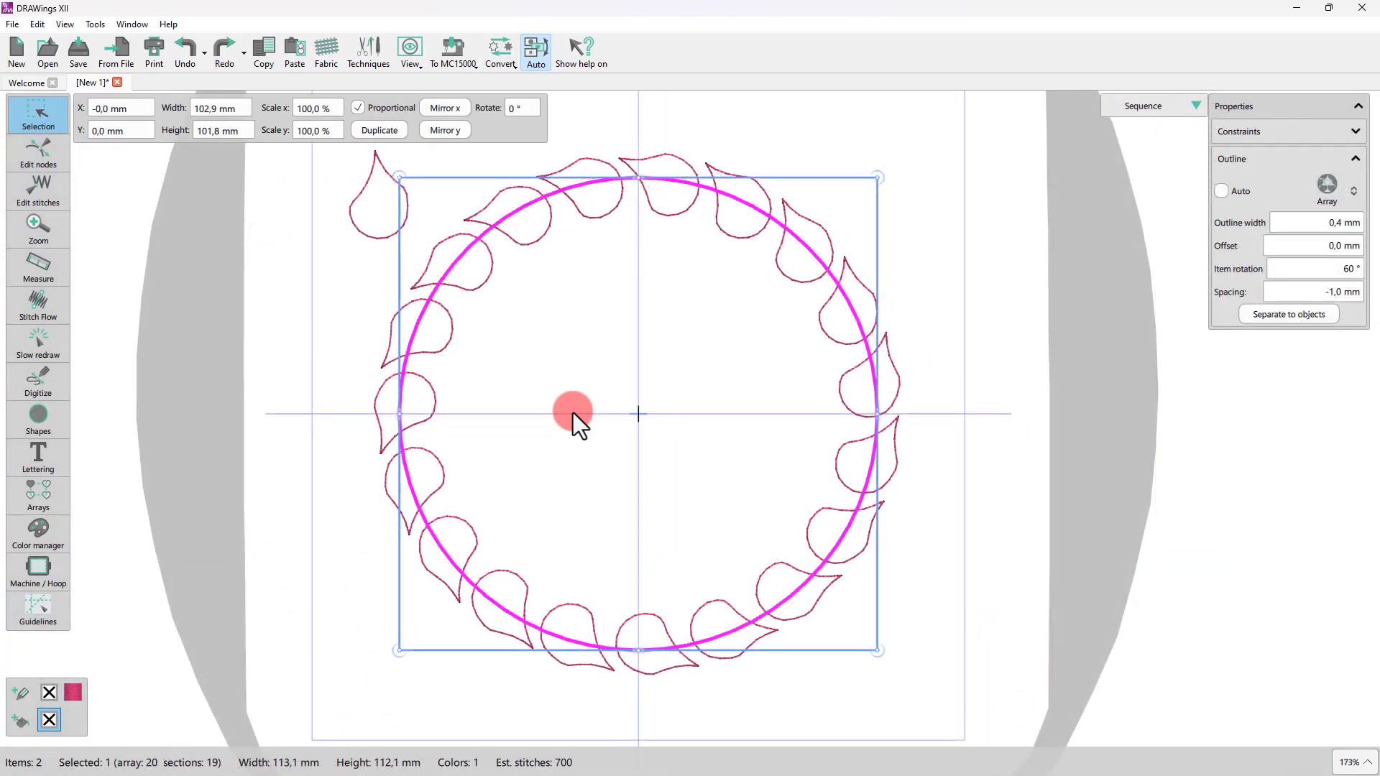
Step: Set the array's spacing to 0 mm
click(1332, 298)
text(0)
key(Return)
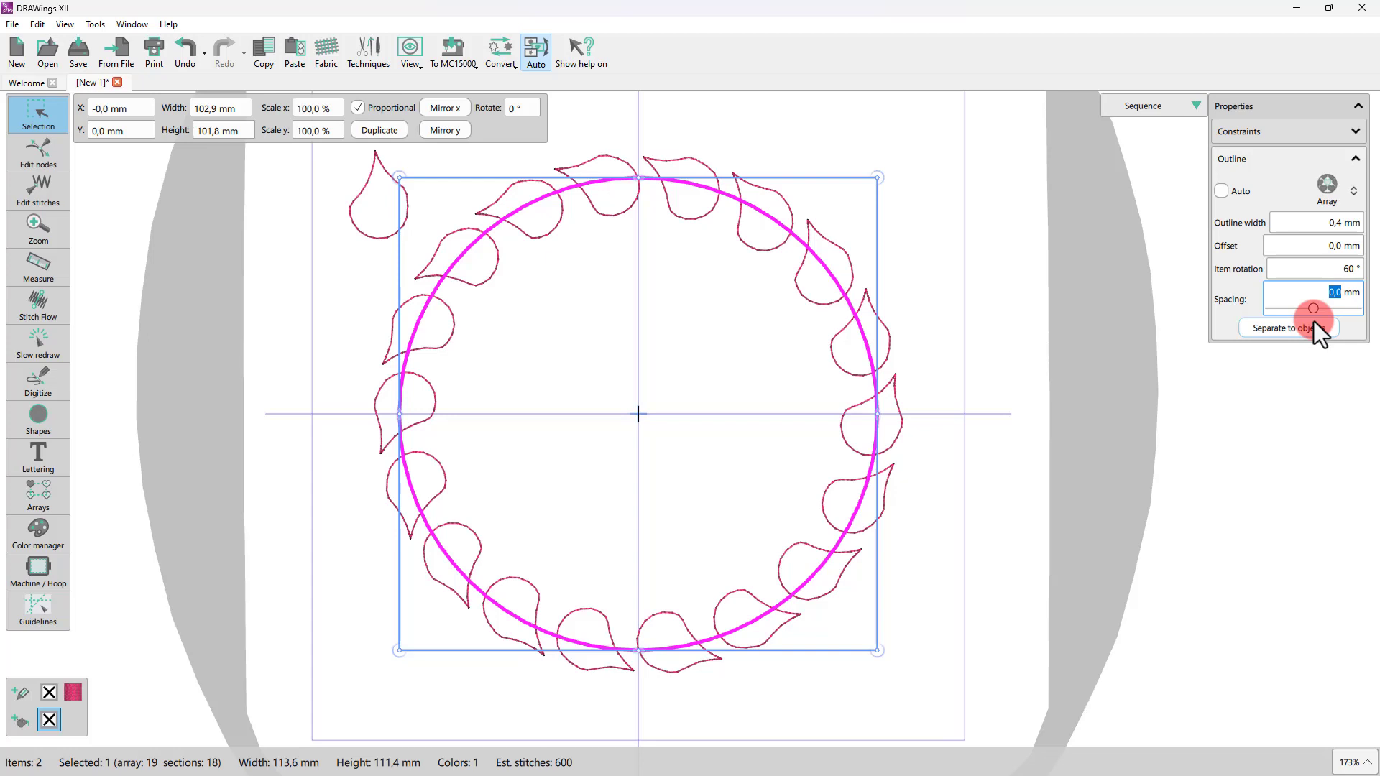
Step: Separate the array into individual teardrop objects and ungroup them
click(1314, 321)
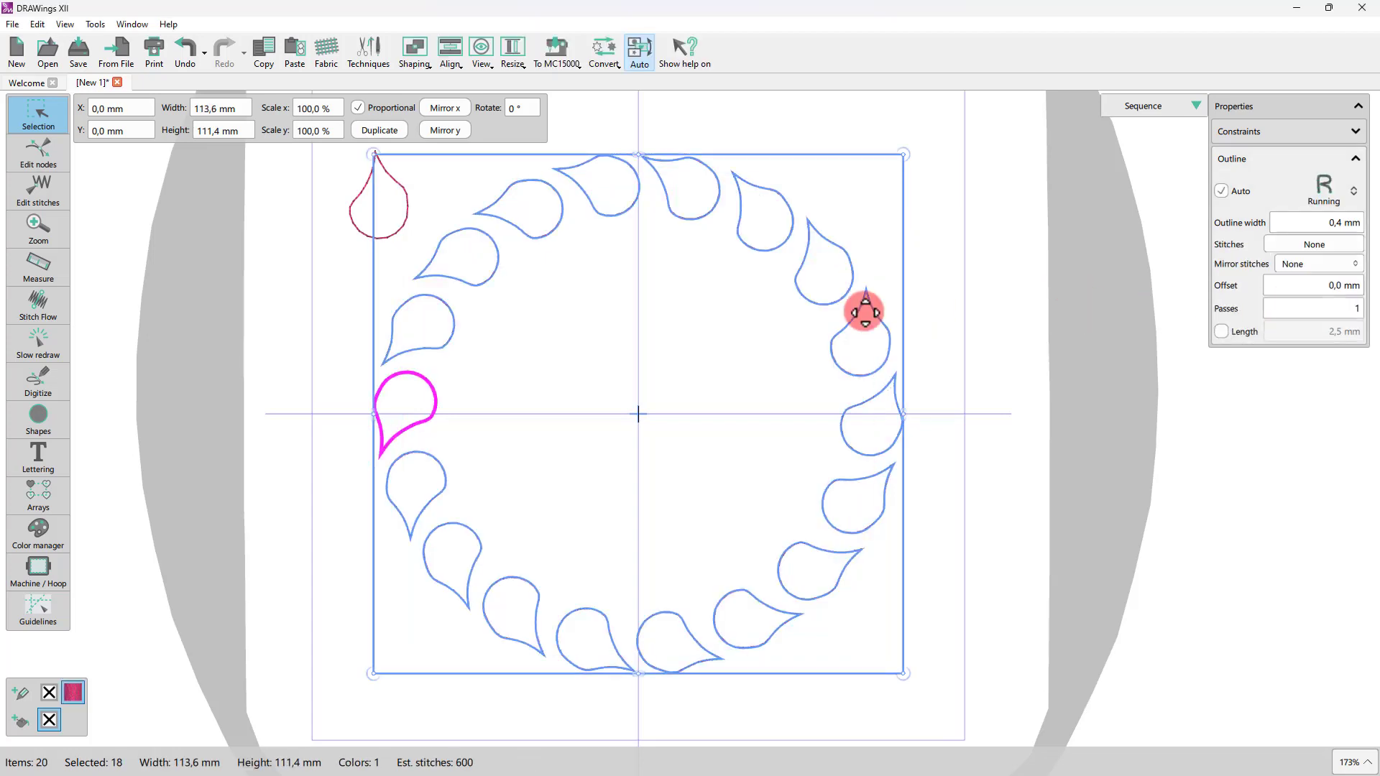
click(805, 284)
click(817, 305)
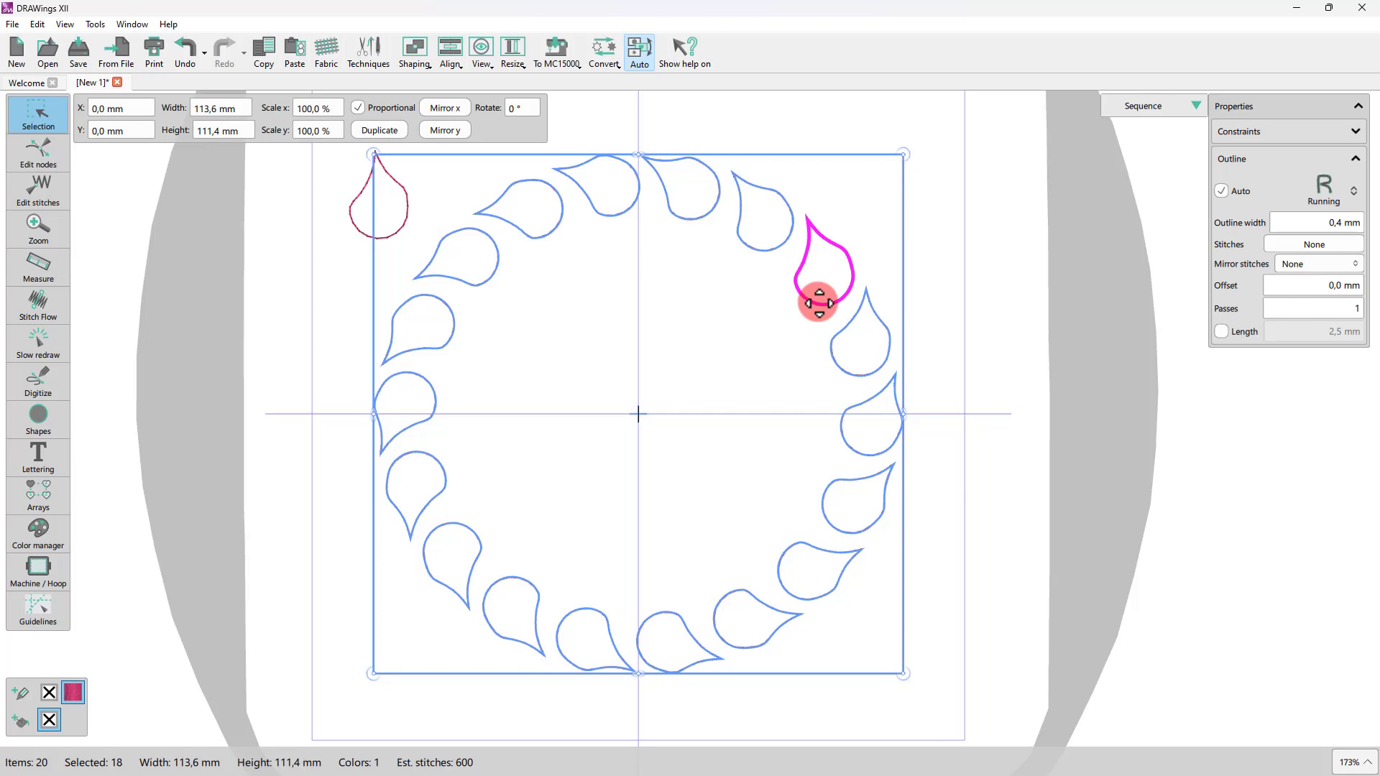
right_click(818, 301)
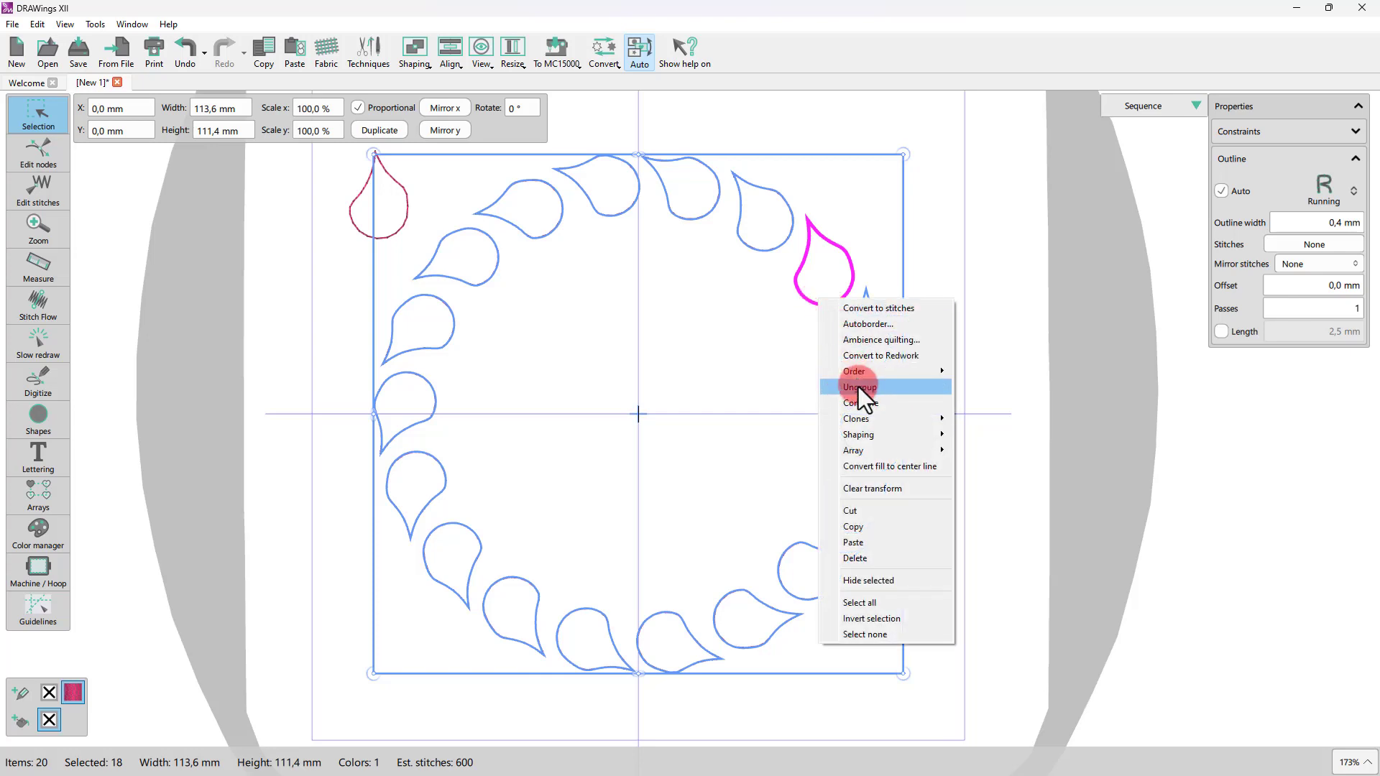
click(859, 387)
click(752, 333)
click(827, 312)
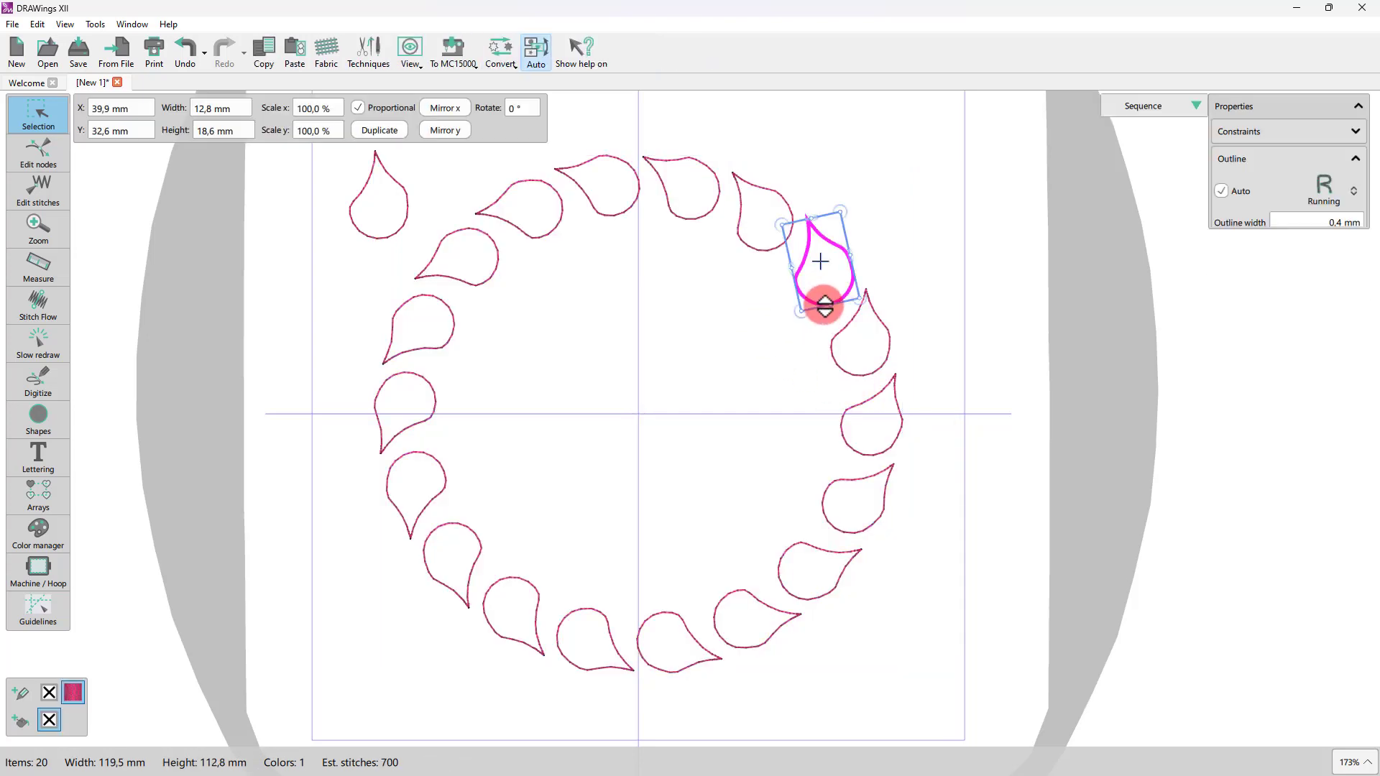